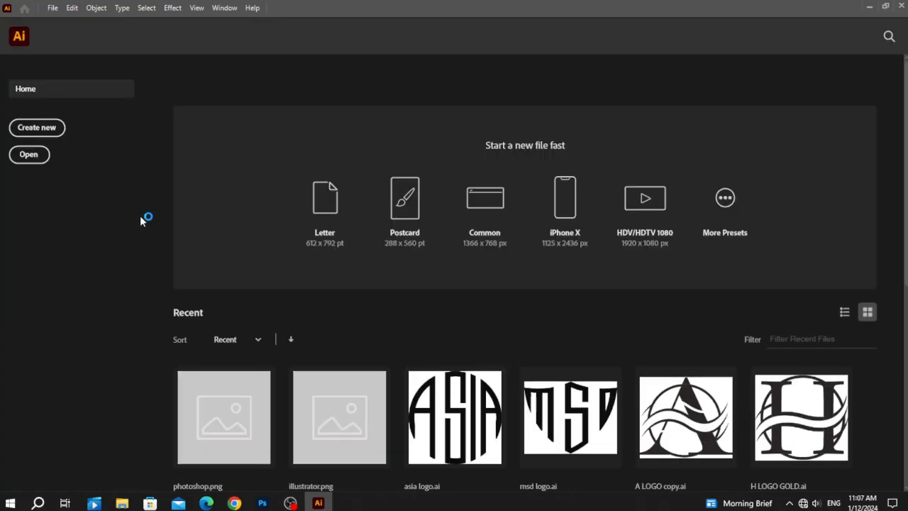
Create a new 1920 x 1080 px landscape document in CMYK colour mode at 300 ppi
click(24, 126)
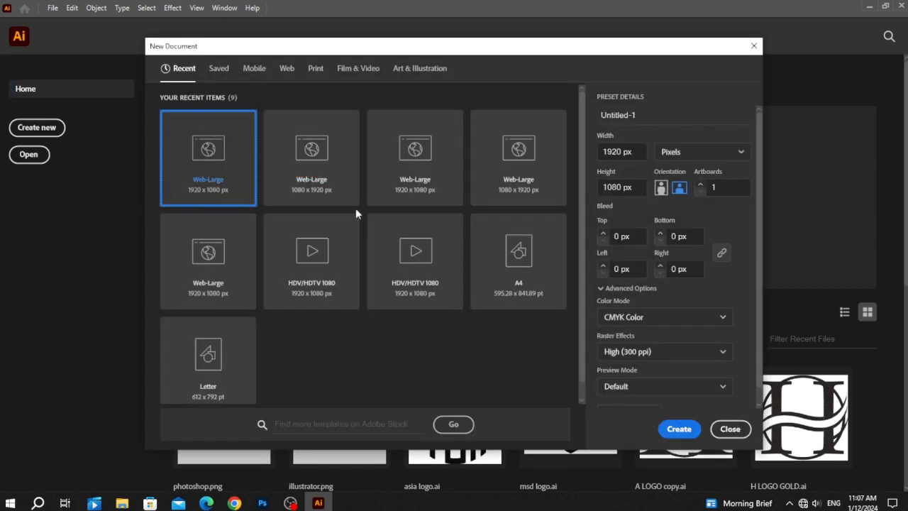
click(679, 429)
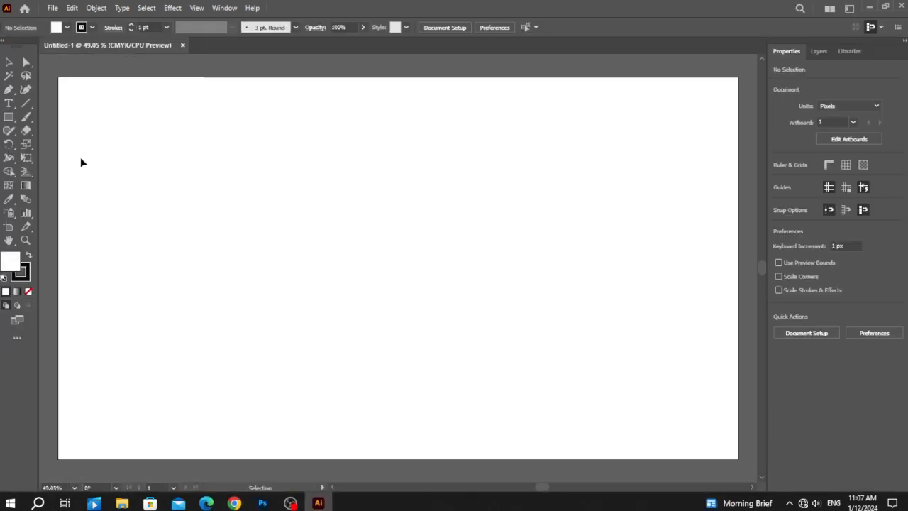
Add the letter A as Myriad Pro text, enlarge it to about 525 pt and place it above the artboard's middle
drag(9, 103, 61, 105)
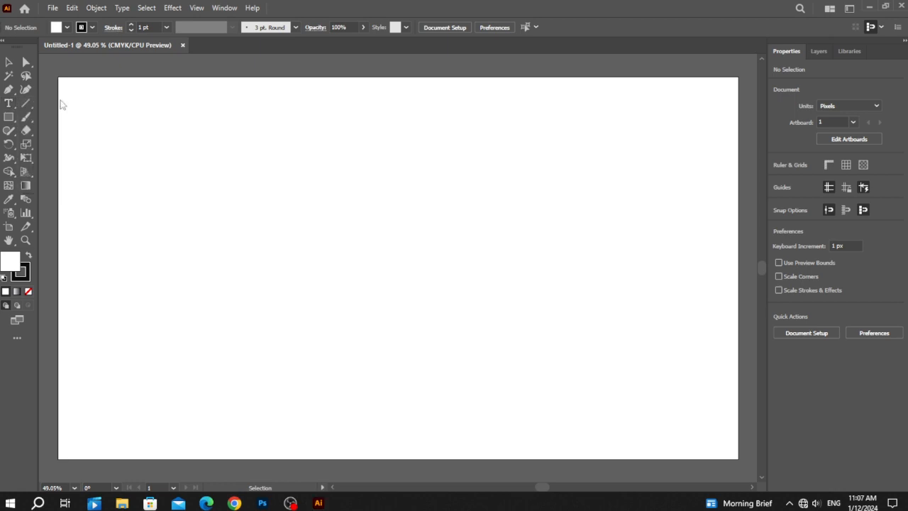
click(329, 167)
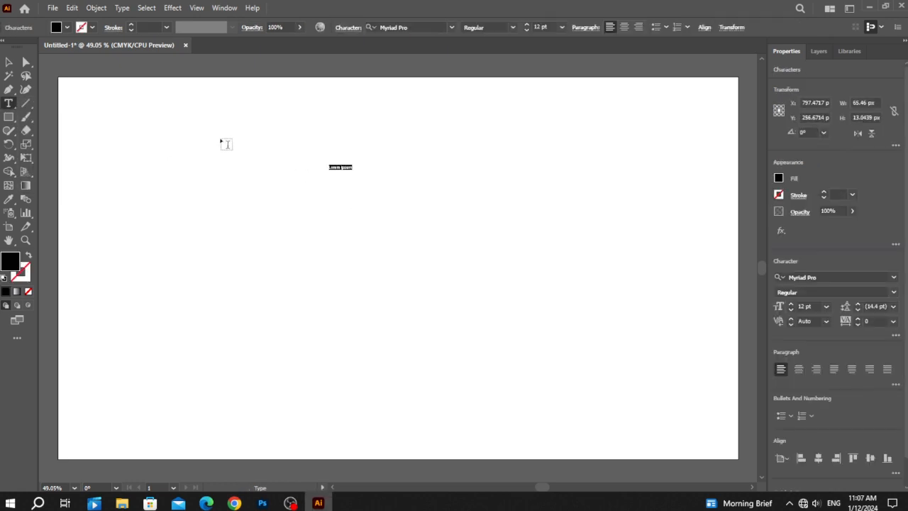
key(BackSpace)
click(6, 62)
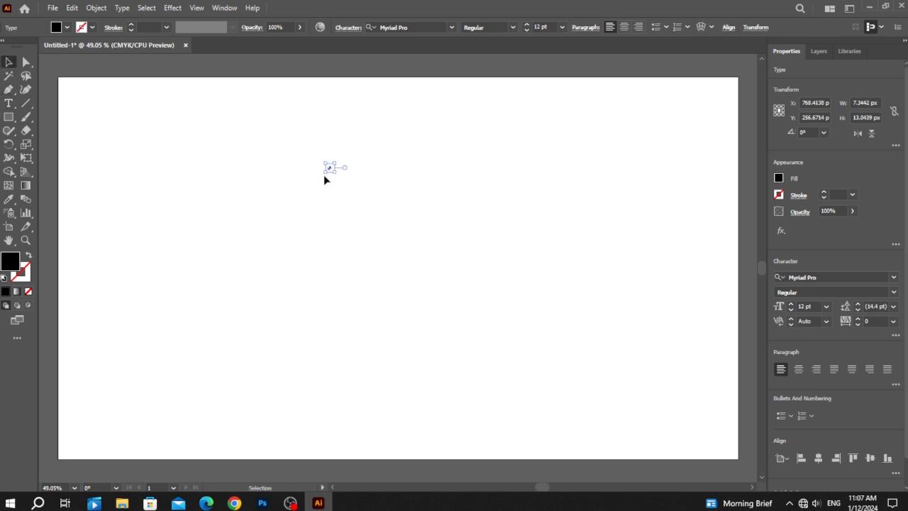
drag(323, 175, 83, 475)
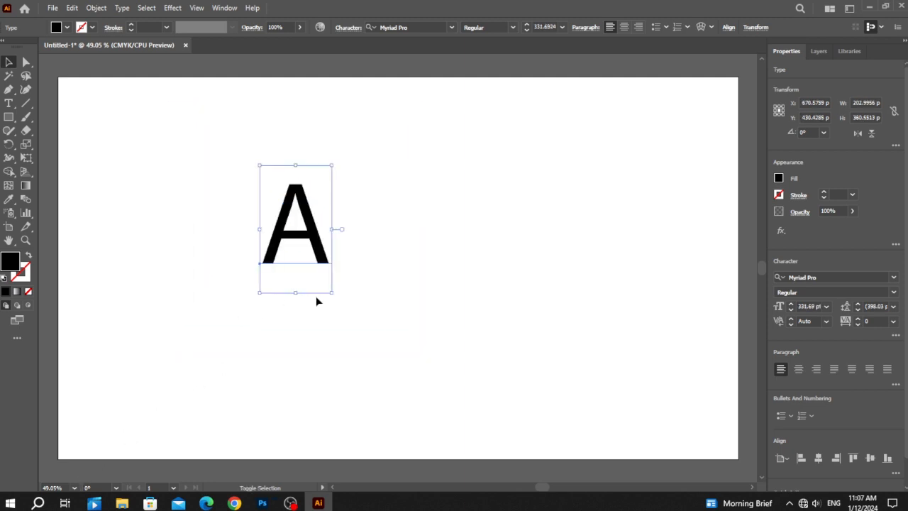
drag(295, 293, 271, 367)
drag(337, 312, 412, 273)
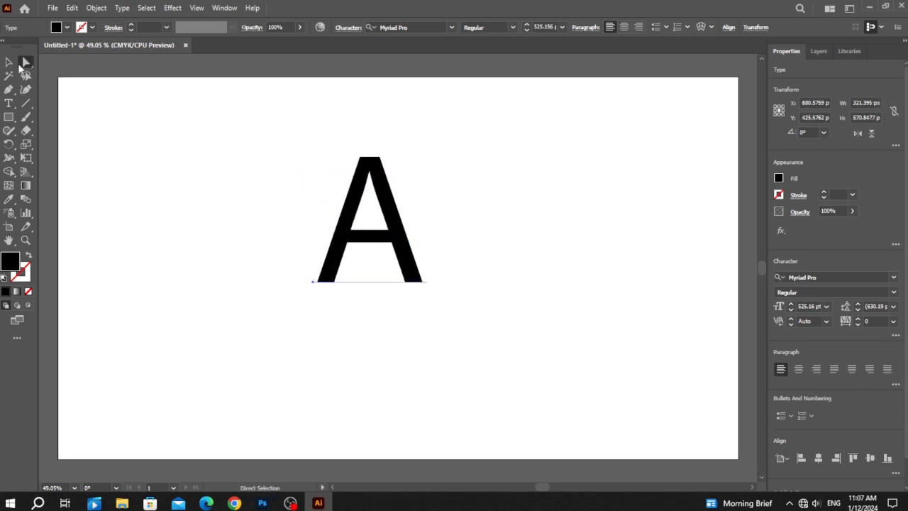
Convert the letter A from live text to outlines
right_click(358, 199)
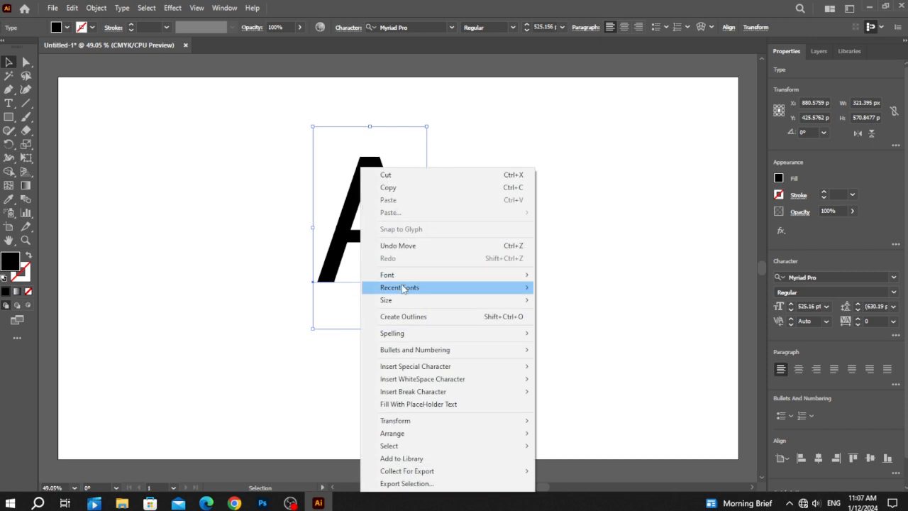
click(331, 231)
click(27, 63)
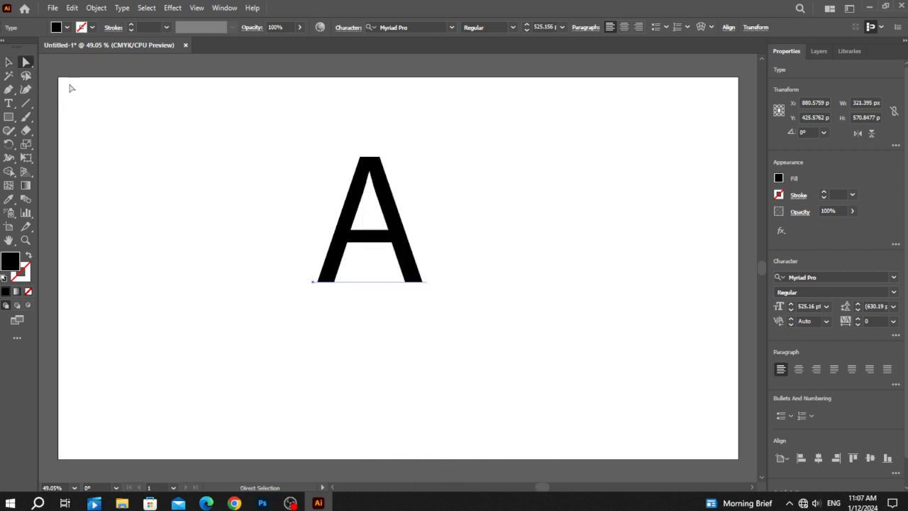
click(8, 62)
right_click(349, 193)
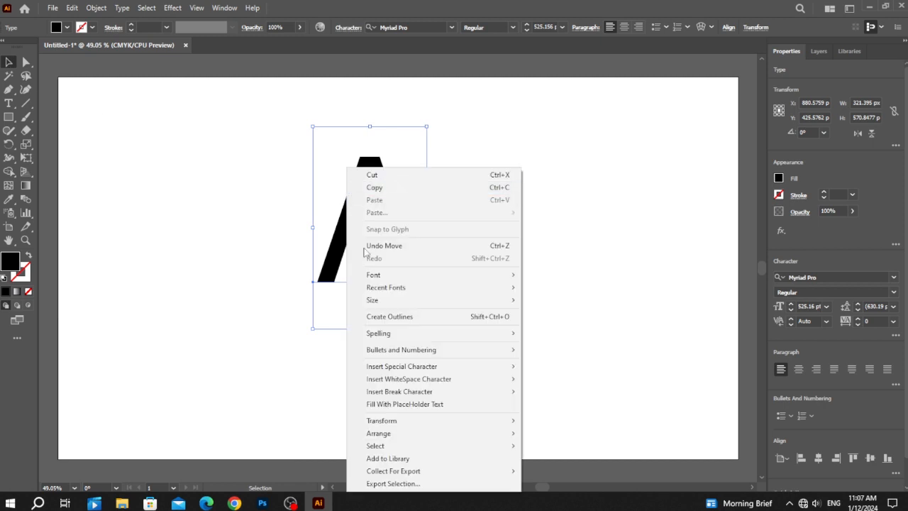
click(386, 316)
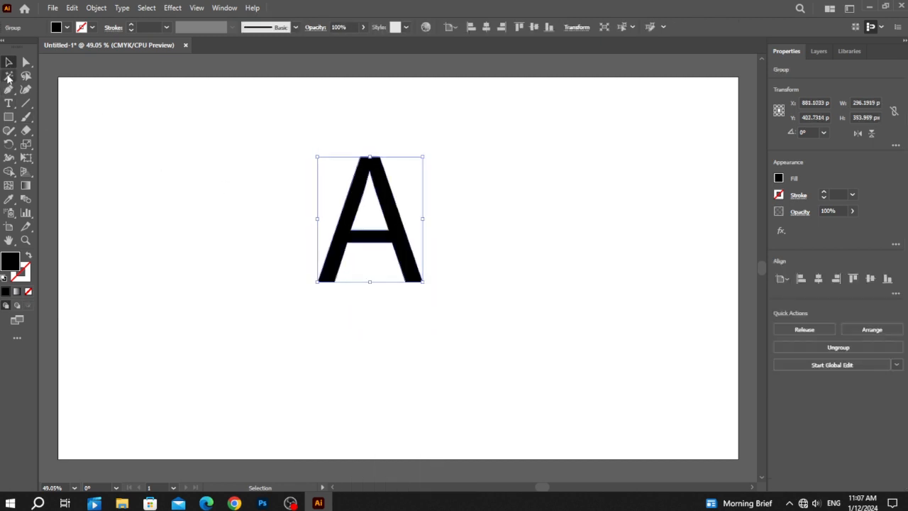
Move the lower-left anchor point of the A's inner triangle down and outward to about X 821 px, Y 450 px
click(27, 62)
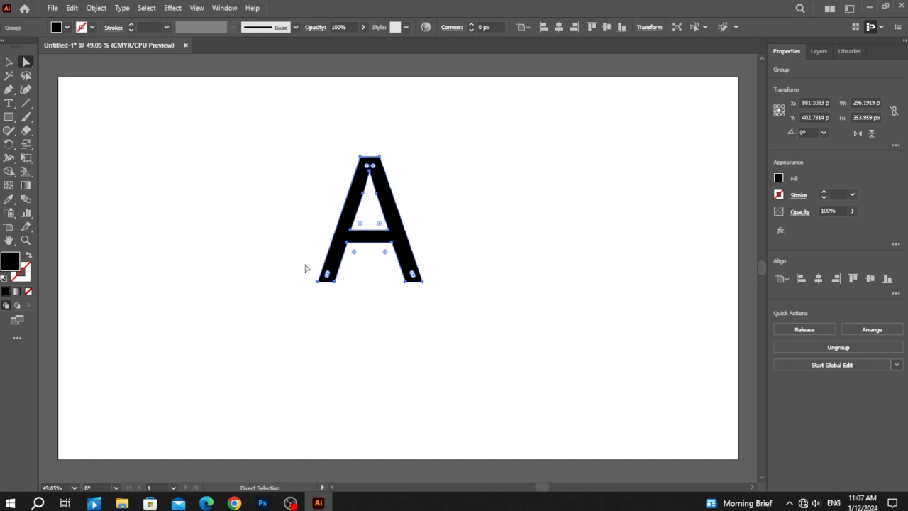
alt+scroll(306, 268, up, 5)
alt+scroll(638, 199, down, 6)
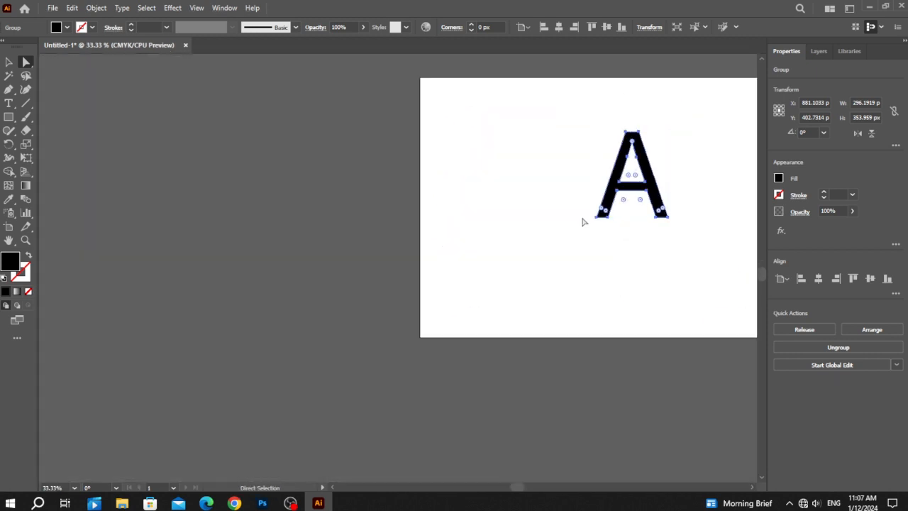
key(ctrl+plus)
key(ctrl+plus)
key(ctrl+plus)
key(ctrl+plus)
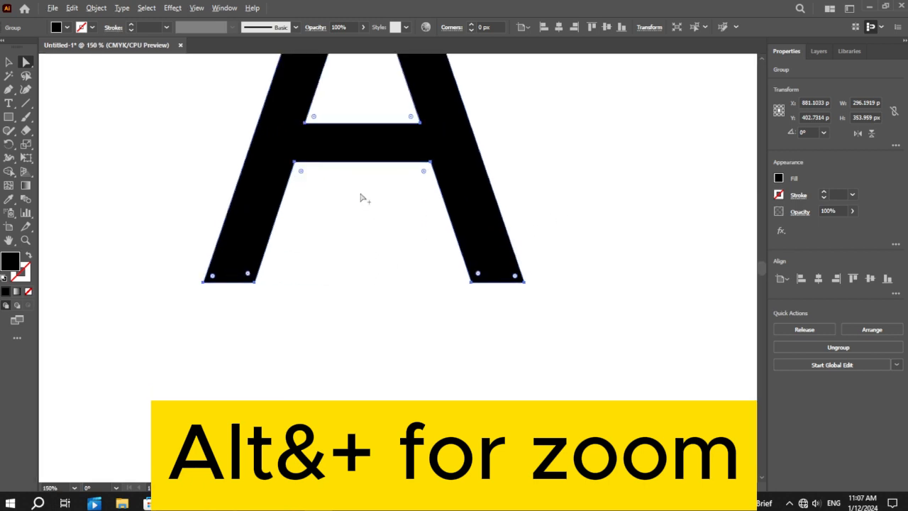
key(ctrl+plus)
key(ctrl+plus)
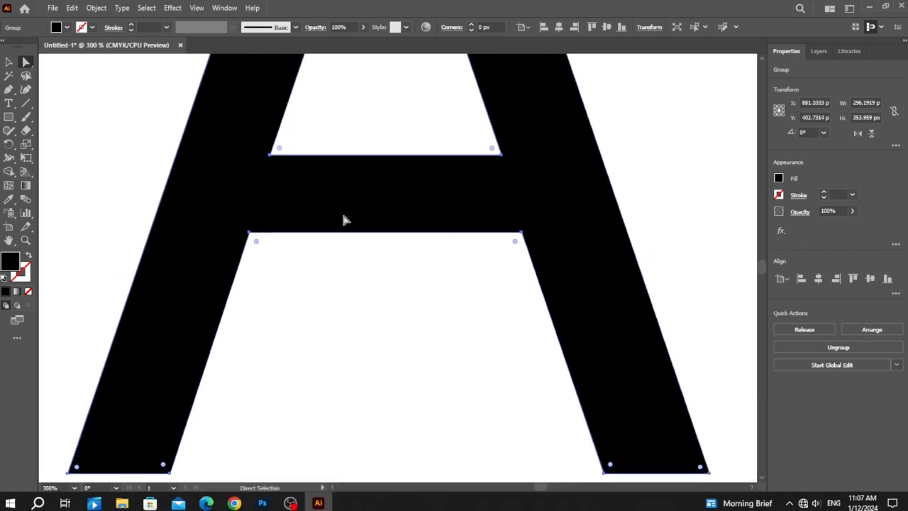
scroll(352, 225, up, 1)
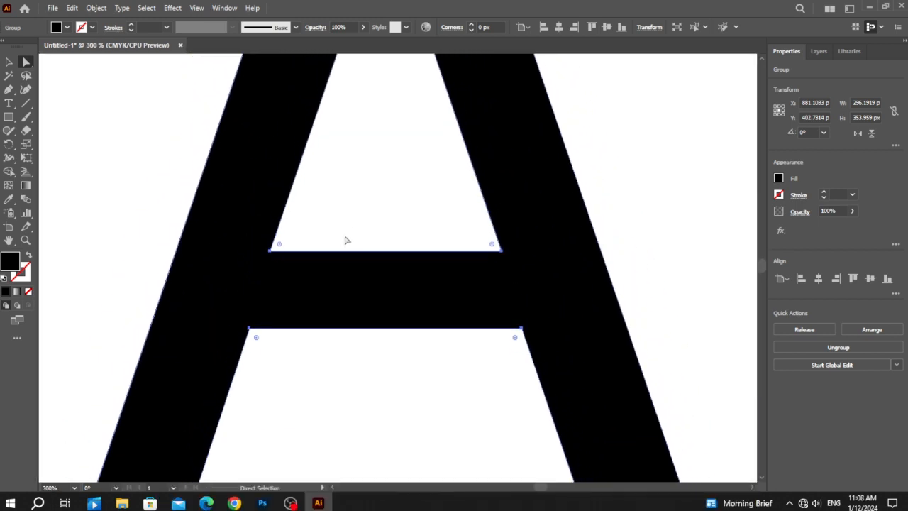
click(271, 251)
key(Down)
key(Down)
key(Down)
key(Down)
key(Down)
key(Down)
key(Down)
key(Down)
key(Left)
key(Left)
key(Left)
key(Left)
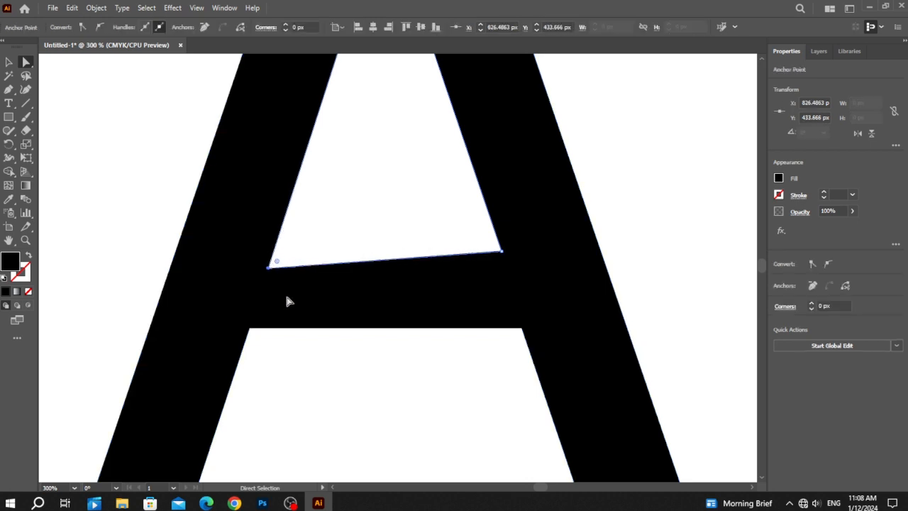
key(Down)
key(Down)
key(Down)
key(Down)
key(Down)
key(Down)
key(Down)
key(Down)
key(Down)
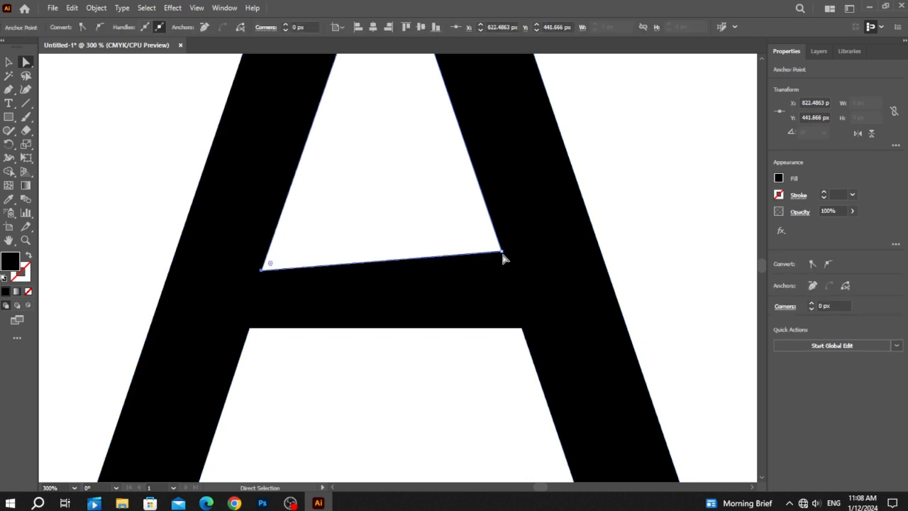
key(Left)
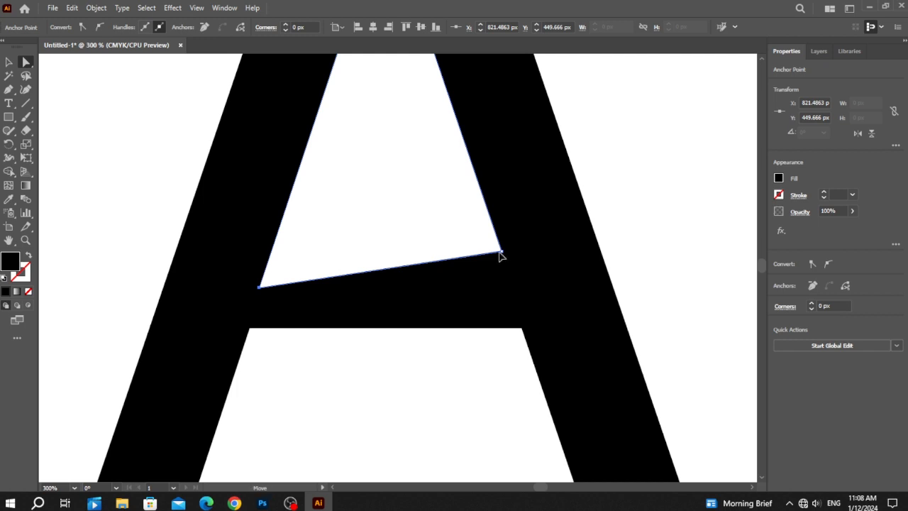
Move the lower-right anchor point of the inner triangle down and outward to about X 937 px, Y 450 px
click(502, 251)
key(Down)
key(Down)
key(Down)
key(Down)
key(Down)
key(Down)
key(Down)
key(Down)
key(Down)
key(Down)
key(Down)
key(Down)
key(Down)
key(Down)
key(Down)
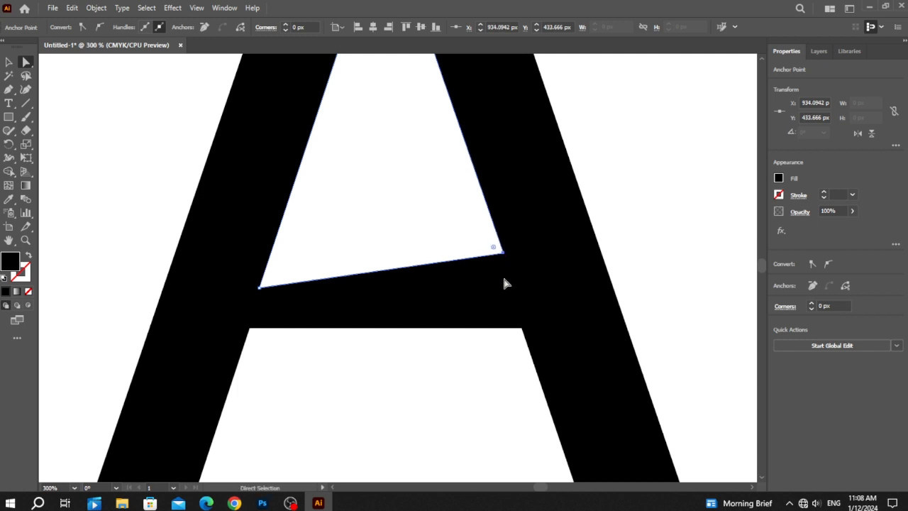
key(Right)
key(Down)
key(Down)
key(Down)
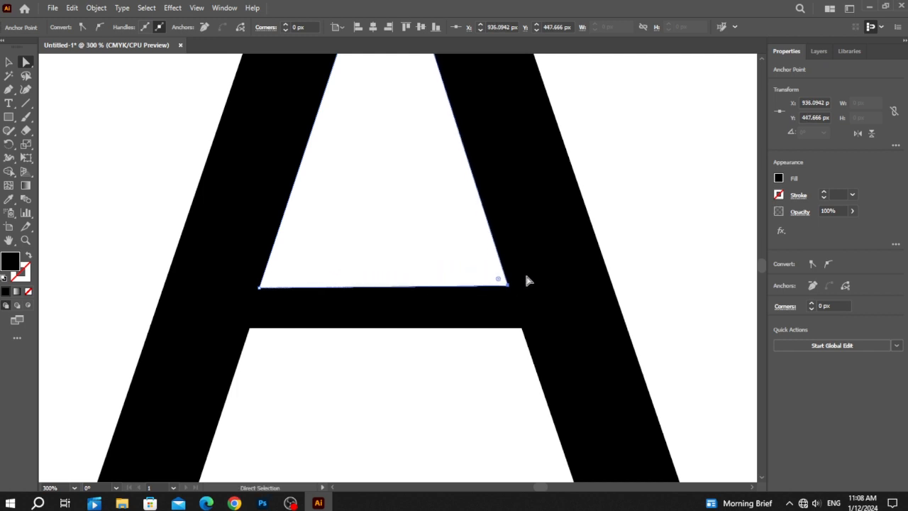
key(Right)
key(Right)
key(Down)
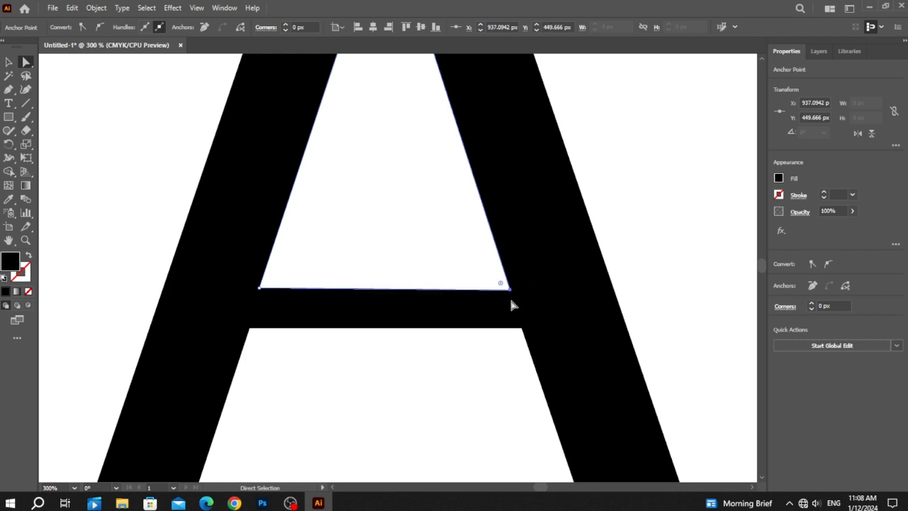
Move the right anchor point of the crossbar's underside up and inward to about X 939 px, Y 458 px
click(510, 317)
click(522, 330)
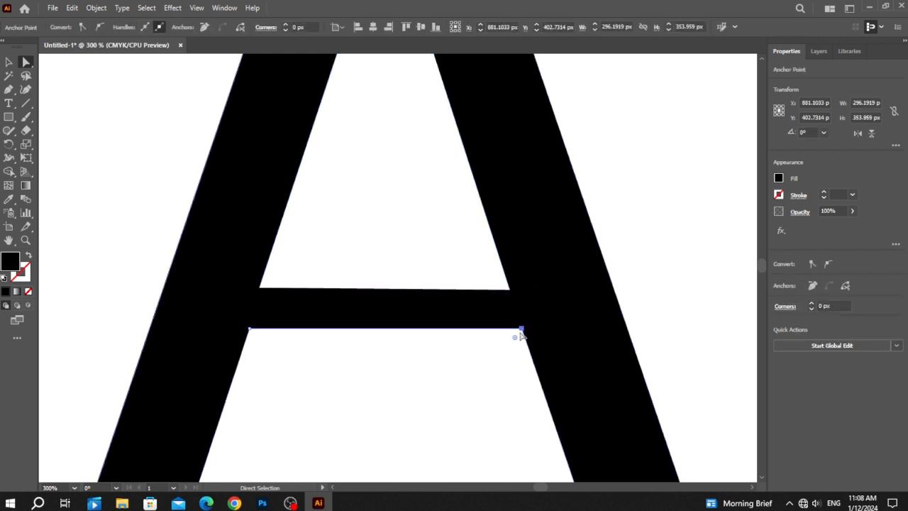
key(Up)
key(Up)
key(Up)
key(Up)
key(Up)
key(Up)
key(Up)
key(Up)
key(Up)
key(Up)
key(Up)
key(Left)
key(Left)
key(Left)
key(Left)
key(Right)
key(Right)
key(Left)
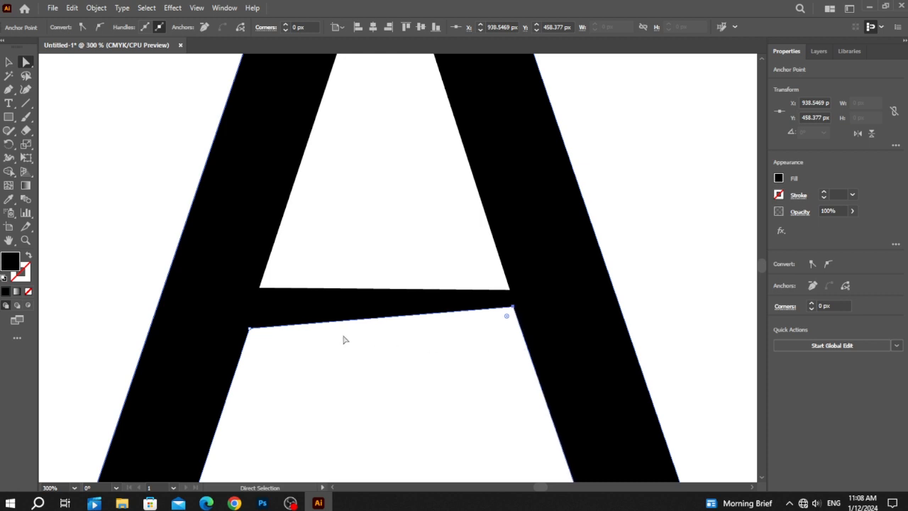
Raise the left anchor point of the crossbar's underside level with the right one, at about X 820 px
click(251, 330)
key(Up)
key(Up)
key(Up)
key(Up)
key(Up)
key(Up)
key(Up)
key(Up)
key(Up)
key(Up)
key(Up)
key(Up)
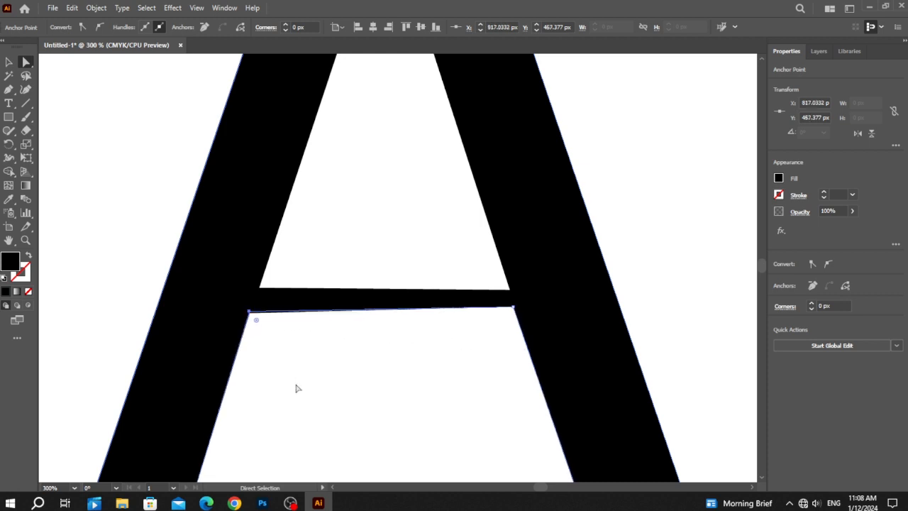
key(Right)
key(Right)
key(Up)
key(Down)
key(Down)
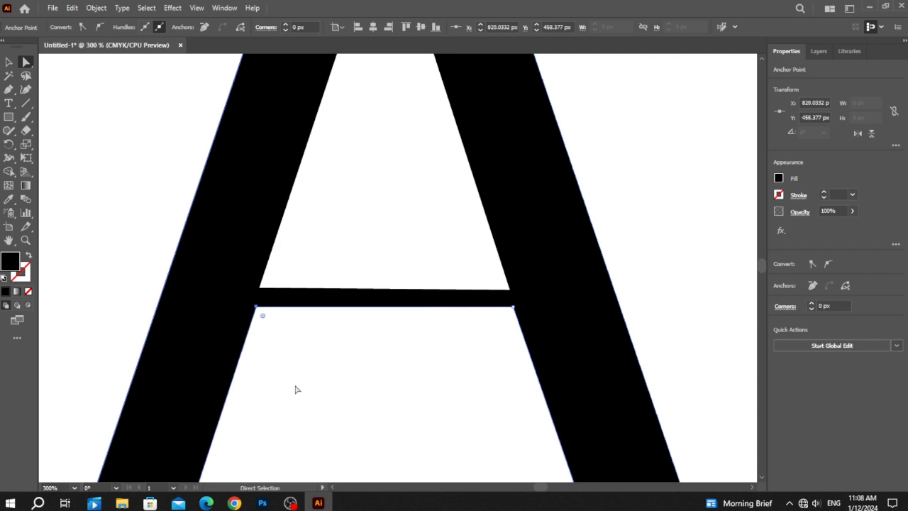
Lower both corners of the crossbar's upper edge to about Y 455 px to thin the bar, keeping them on the legs' inner edges
click(266, 296)
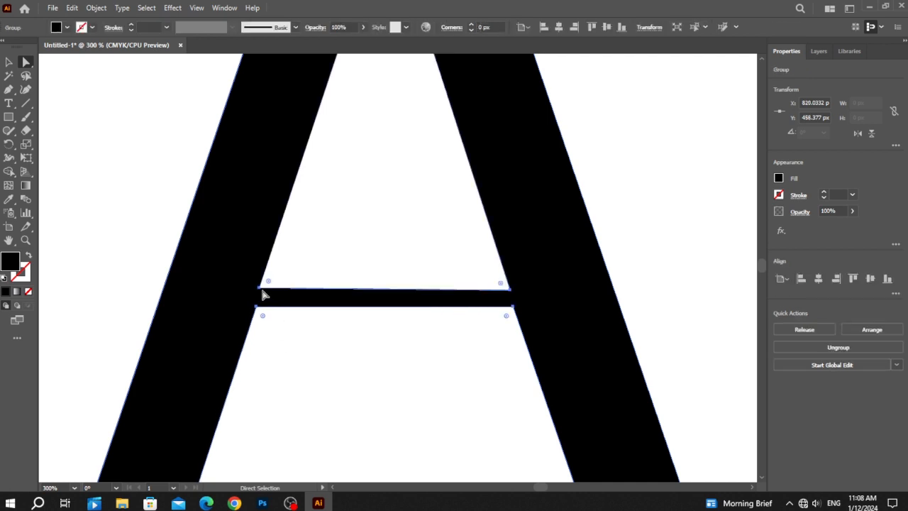
click(259, 290)
key(Down)
key(Down)
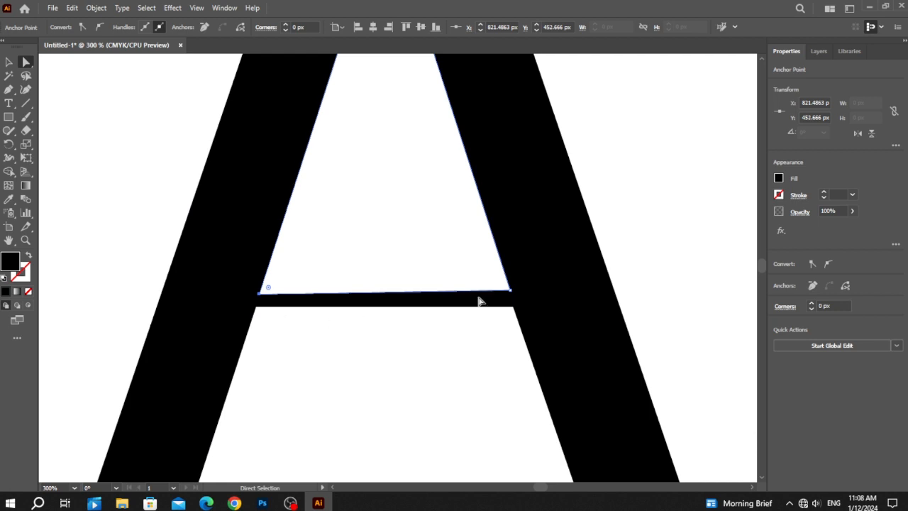
click(510, 291)
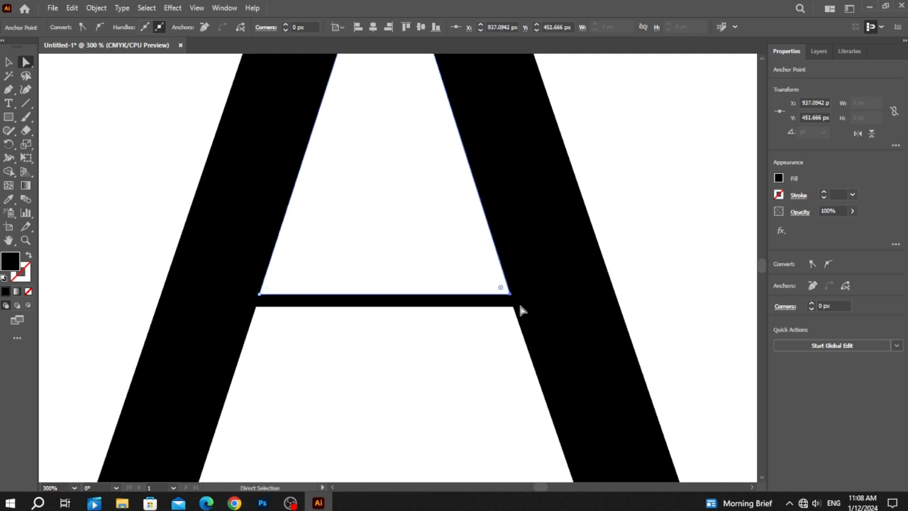
key(Down)
key(Down)
key(Right)
key(Right)
key(Left)
click(260, 296)
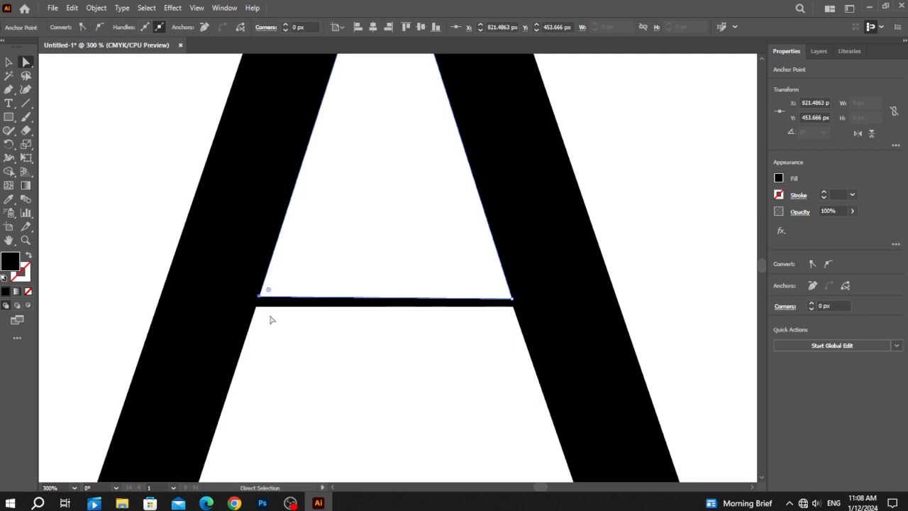
key(Left)
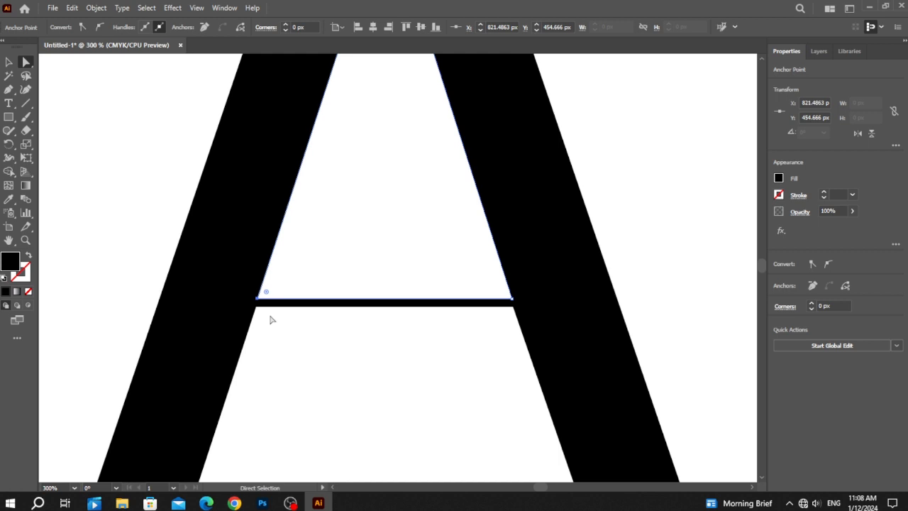
Raise both corners of the crossbar's underside to about Y 455 px, reducing the bar to a hairline, and deselect the letter
click(513, 309)
key(Up)
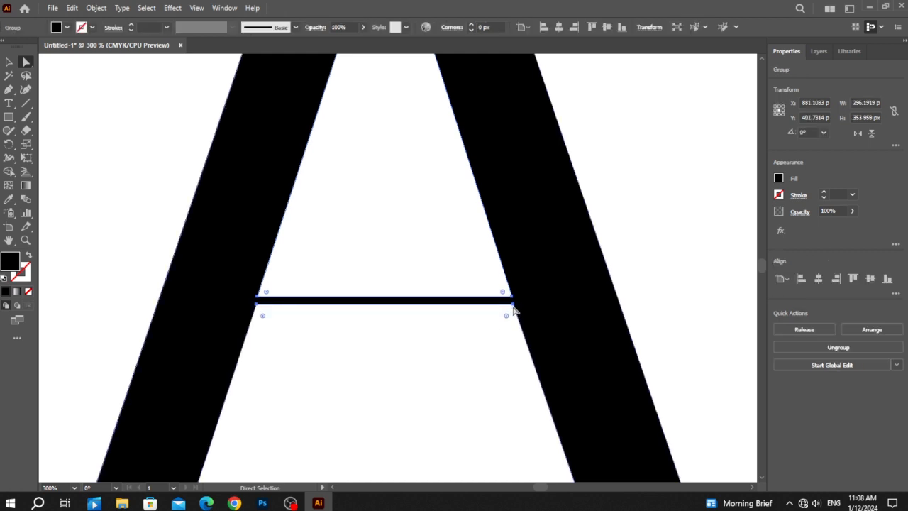
click(514, 310)
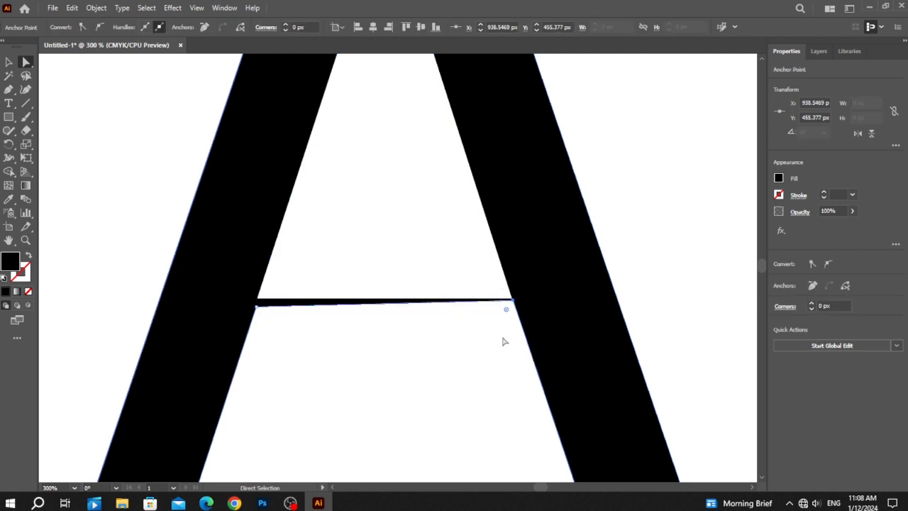
click(257, 307)
key(Up)
key(Up)
key(Up)
key(Right)
key(Up)
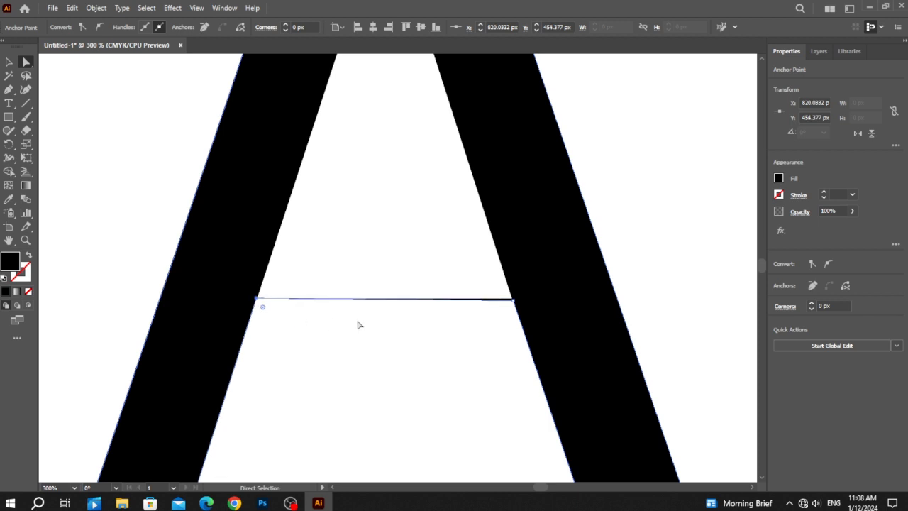
click(515, 303)
click(468, 348)
key(ctrl+0)
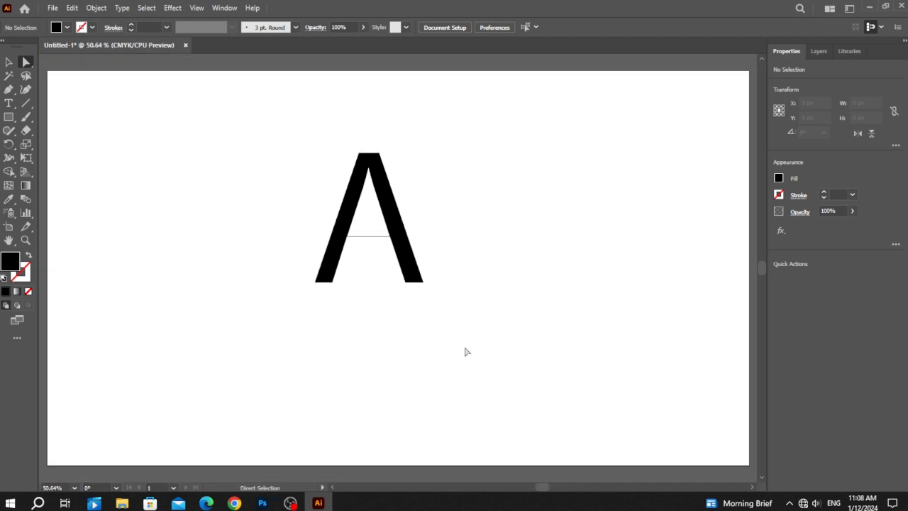
Draw an open S-shaped curve with the Pen tool, about 888 px wide and 185 px high, above the letter A
key(ctrl+0)
click(8, 92)
click(91, 156)
drag(253, 136, 361, 190)
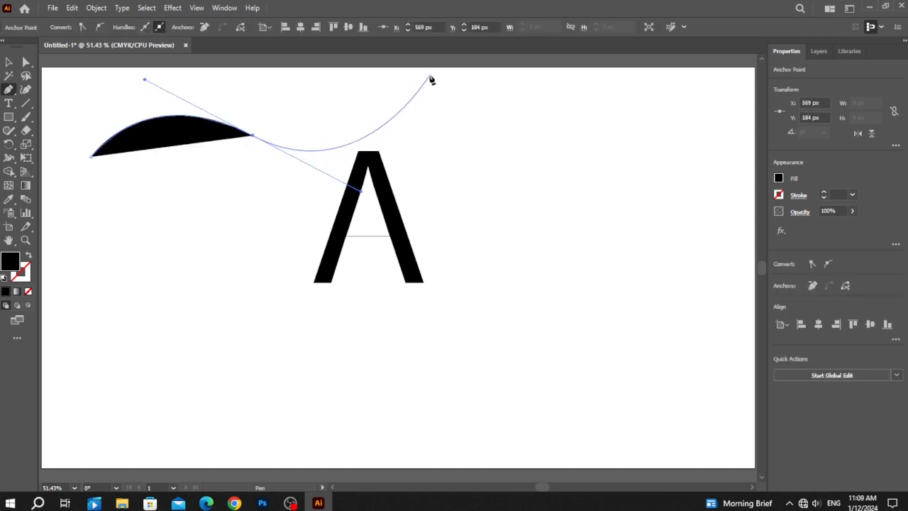
drag(421, 88, 7, 64)
click(9, 62)
Give the S-shaped curve a 1 pt black stroke and no fill, and keep the whole path selected
click(29, 259)
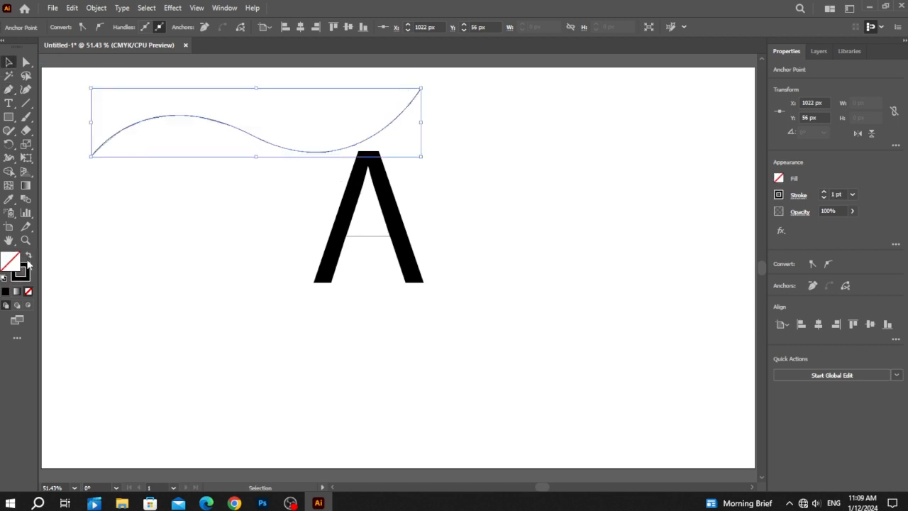
click(5, 290)
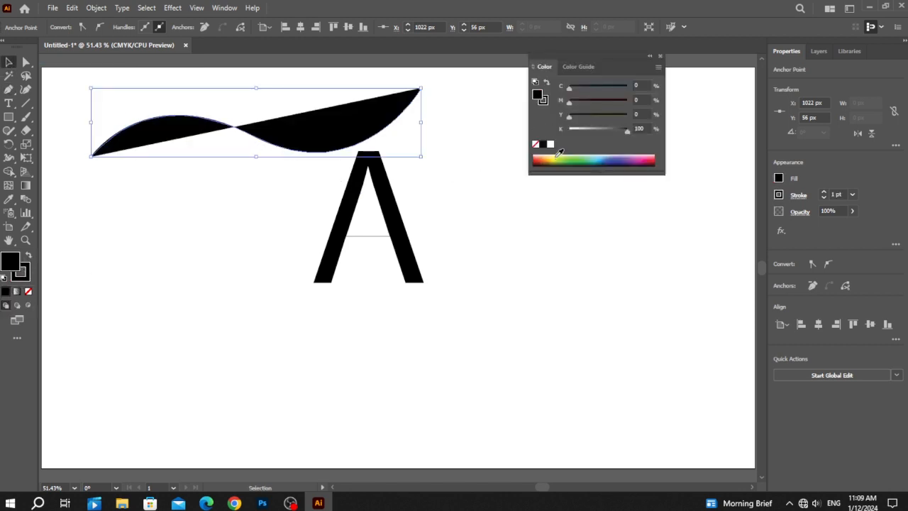
drag(551, 162, 507, 179)
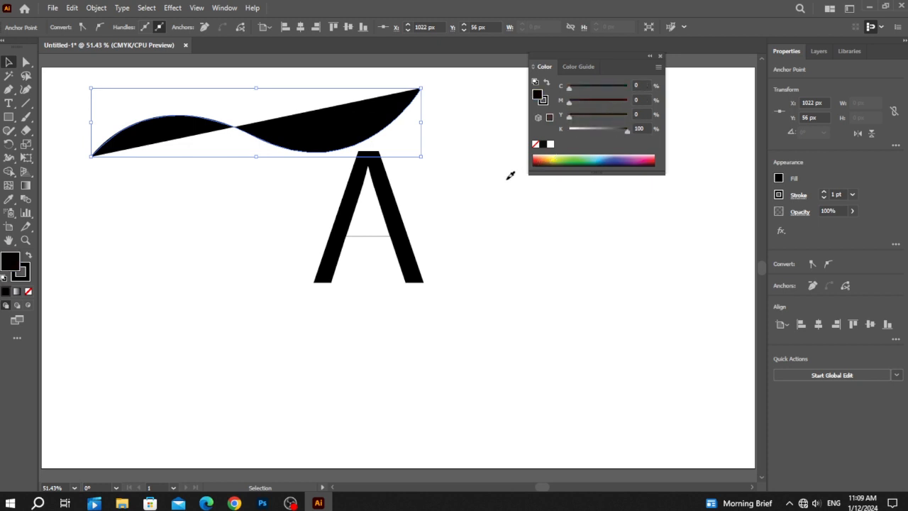
click(660, 57)
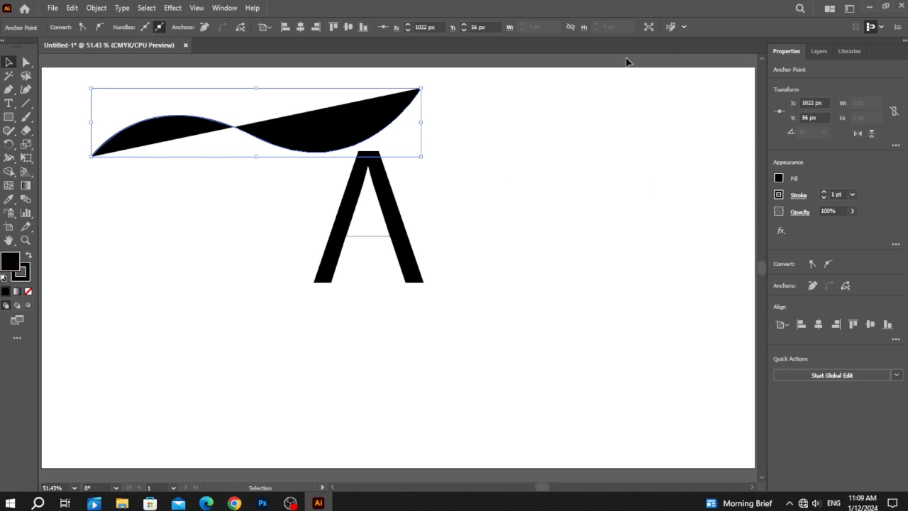
click(28, 292)
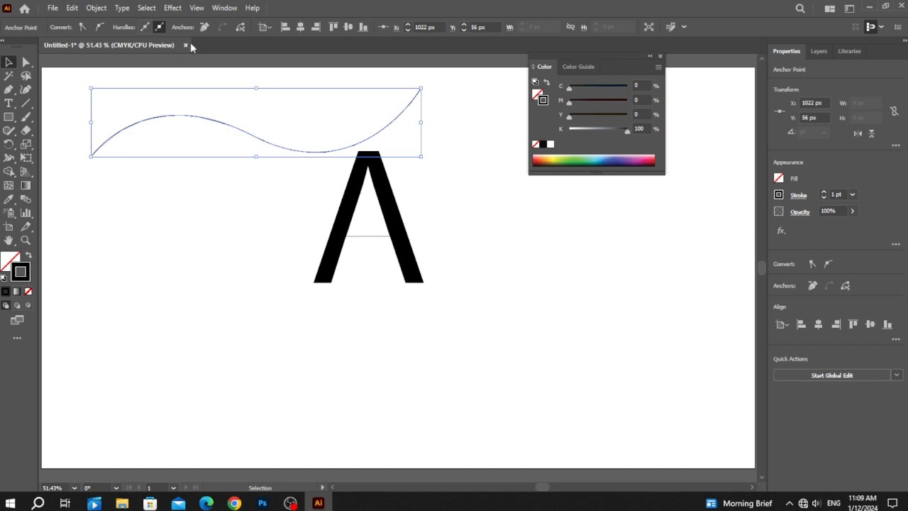
click(661, 57)
click(182, 122)
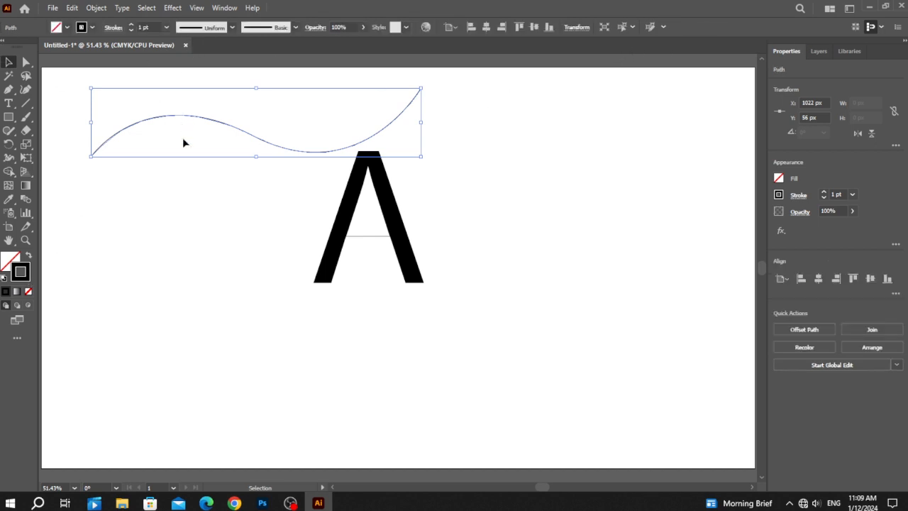
Apply the lens-shaped width profile that tapers at both ends to the curve and set its stroke weight to 25 pt
click(231, 28)
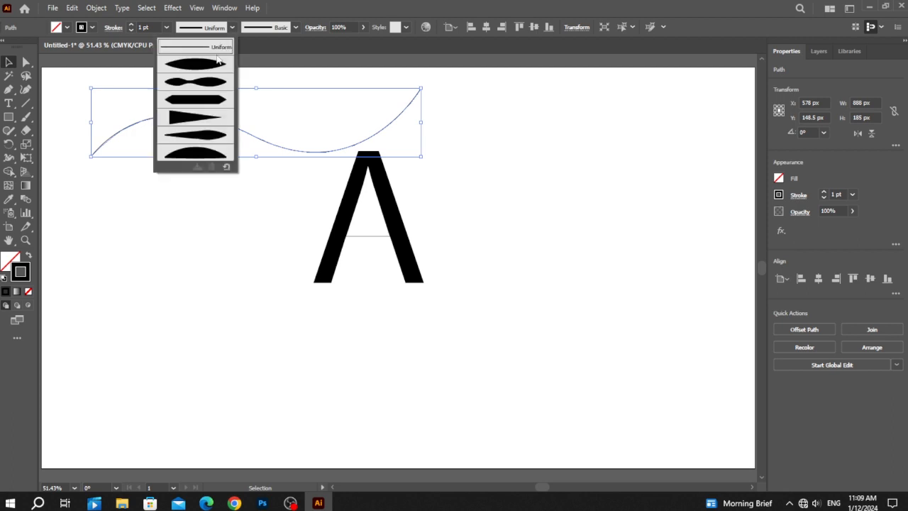
click(197, 65)
click(145, 27)
key(Up)
key(Up)
key(Up)
key(Up)
key(Up)
key(Up)
key(Up)
key(Up)
key(Up)
key(Up)
key(Up)
key(Up)
key(Up)
key(Up)
key(Up)
key(Up)
key(Up)
key(Up)
key(Up)
key(Up)
key(Up)
key(Up)
key(Up)
key(Up)
key(Up)
key(Up)
key(Up)
key(Up)
key(Up)
key(Up)
key(Up)
key(Up)
key(Up)
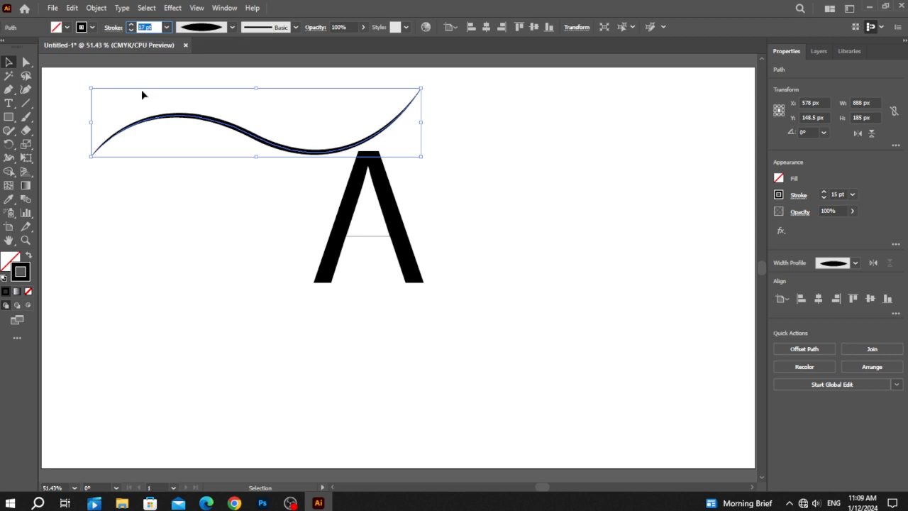
key(Down)
key(Down)
key(Down)
key(Down)
key(Down)
key(Down)
key(Down)
key(Down)
key(Down)
key(Down)
key(Down)
key(Down)
key(Down)
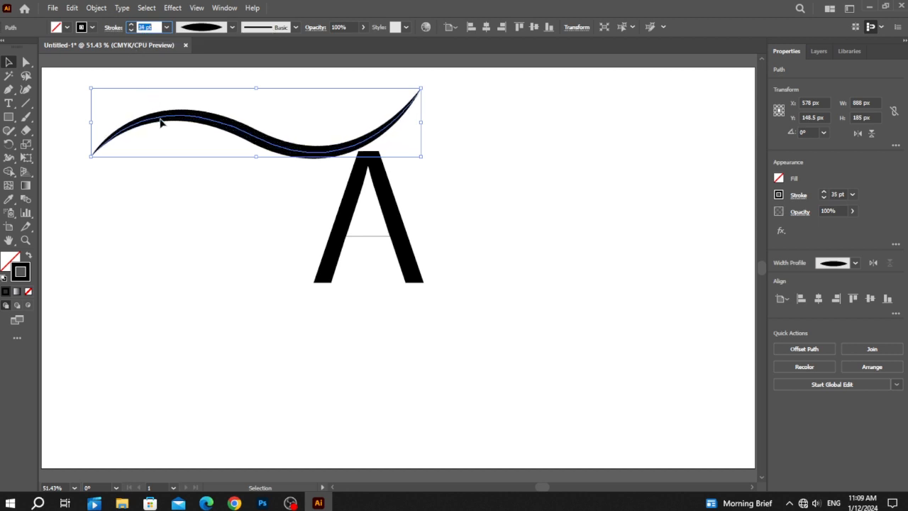
Scale the curve proportionally to about 451 px wide and place it across the A's legs at about X 899.5 px, Y 399.5 px
drag(421, 129, 259, 144)
drag(182, 134, 382, 228)
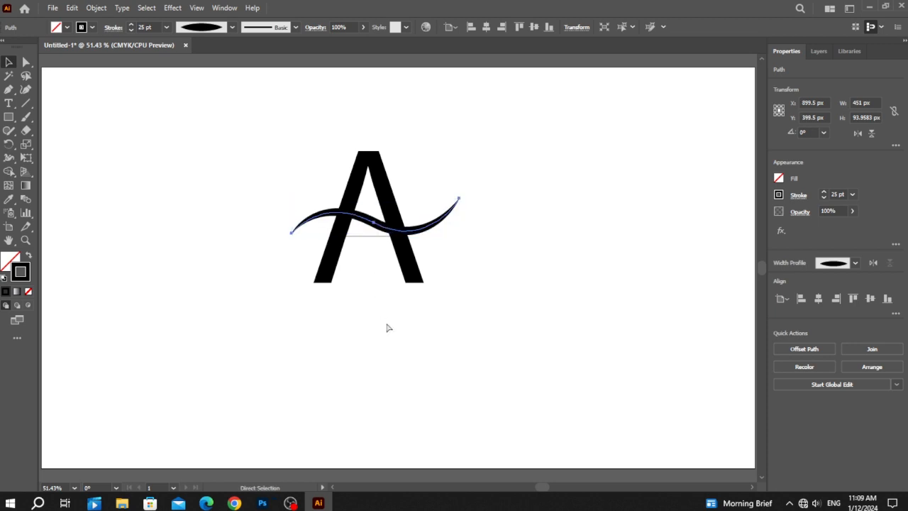
Enlarge the letter A proportionally to about 396 × 473 px, shift it down slightly and deselect it
click(408, 274)
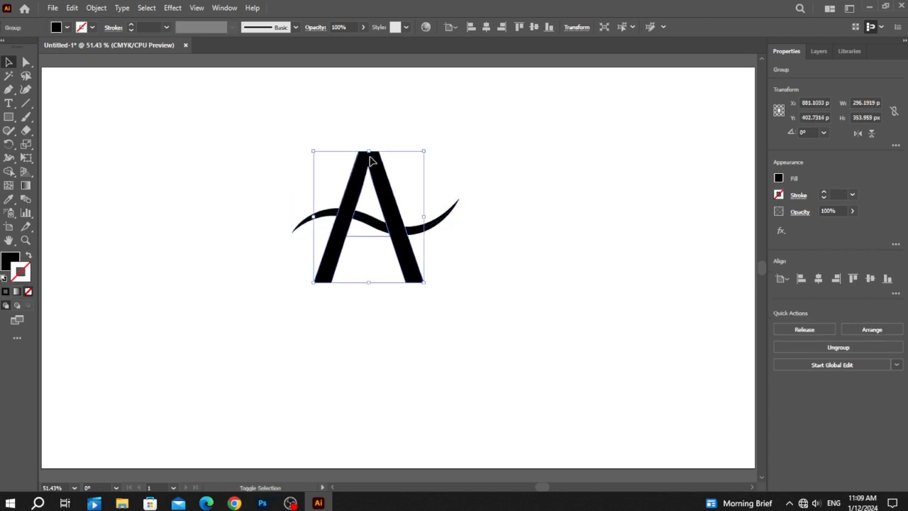
drag(369, 153, 368, 107)
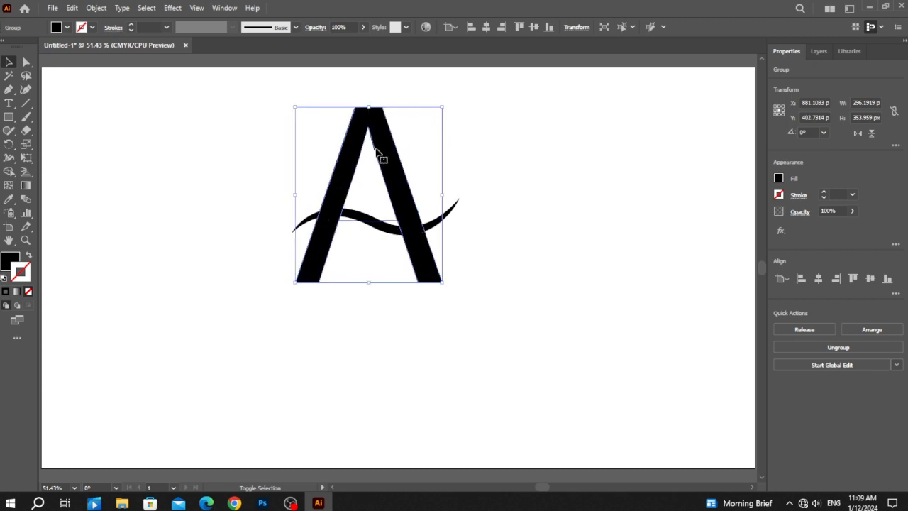
key(Down)
key(Down)
key(Down)
key(Down)
key(Down)
key(Down)
key(Down)
key(Down)
key(Down)
key(Down)
key(Down)
key(Down)
key(Down)
key(Down)
key(Down)
key(Down)
key(Down)
key(Down)
key(Down)
key(Down)
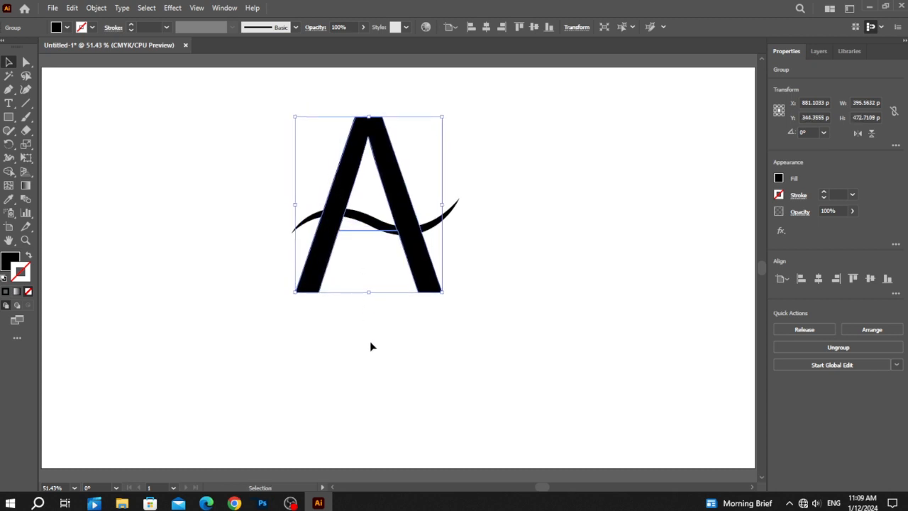
click(378, 326)
Paste a copy of the wave in front and move it straight down to Y 446.5 px, forming two parallel waves
click(435, 229)
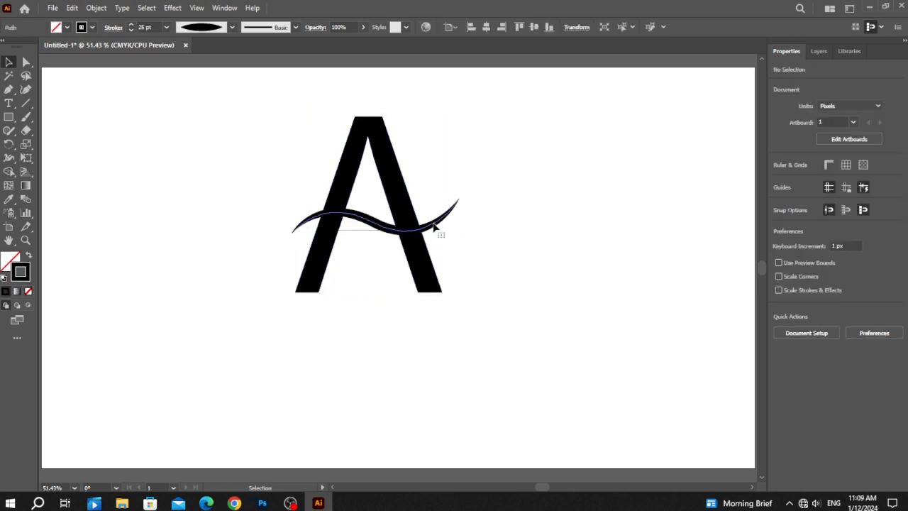
click(72, 9)
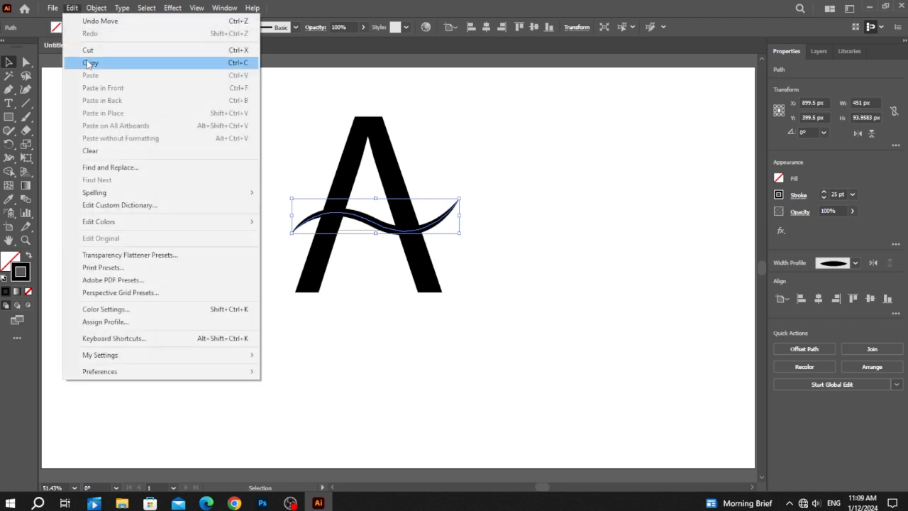
click(90, 62)
click(66, 9)
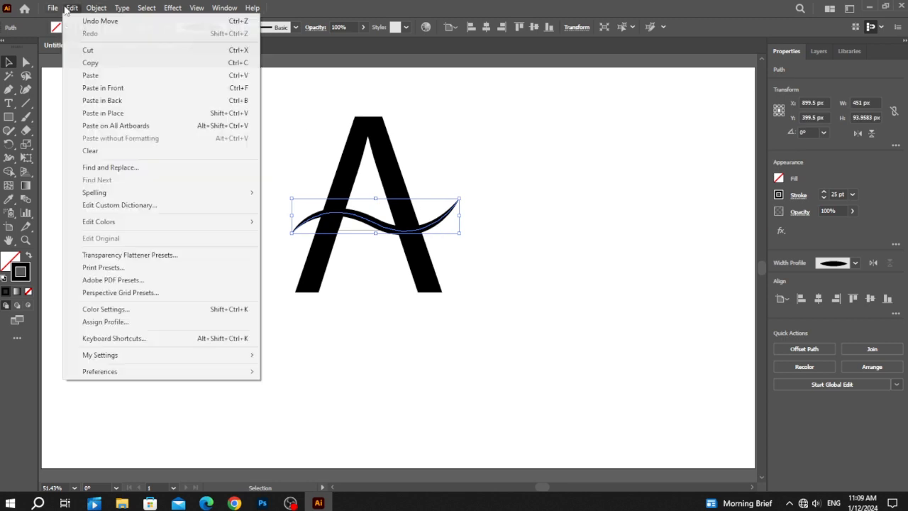
click(116, 89)
key(Down)
key(Down)
key(Down)
key(Down)
key(Down)
key(Down)
key(Down)
key(Down)
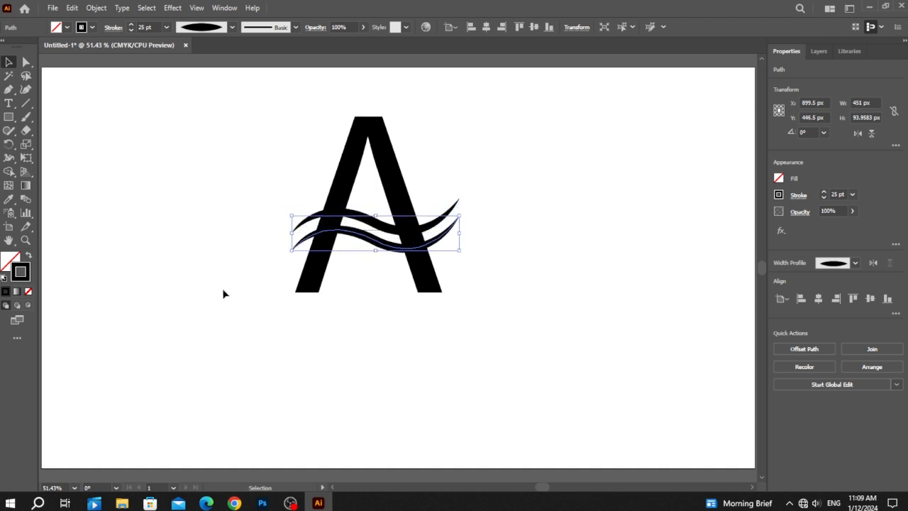
click(239, 241)
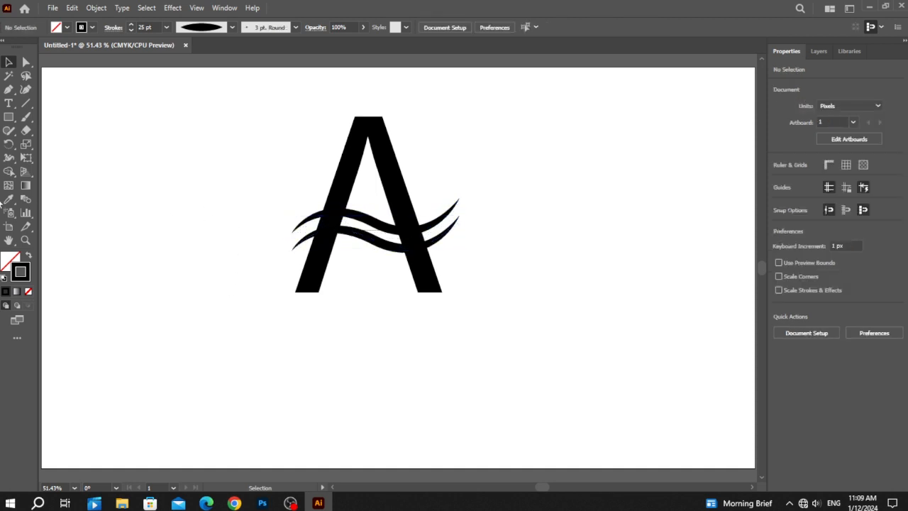
Draw a circle about 630 px in diameter with the Ellipse tool, overlapping the letter A
right_click(9, 119)
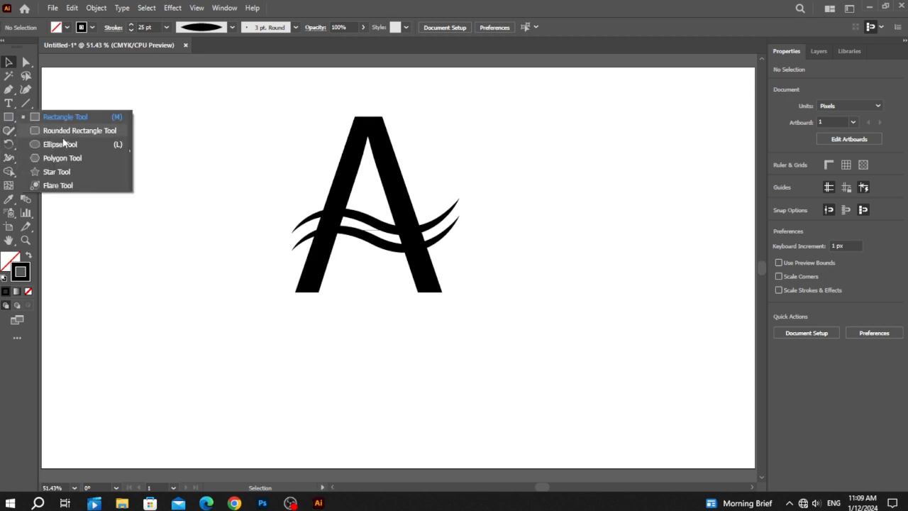
click(60, 143)
drag(197, 119, 432, 353)
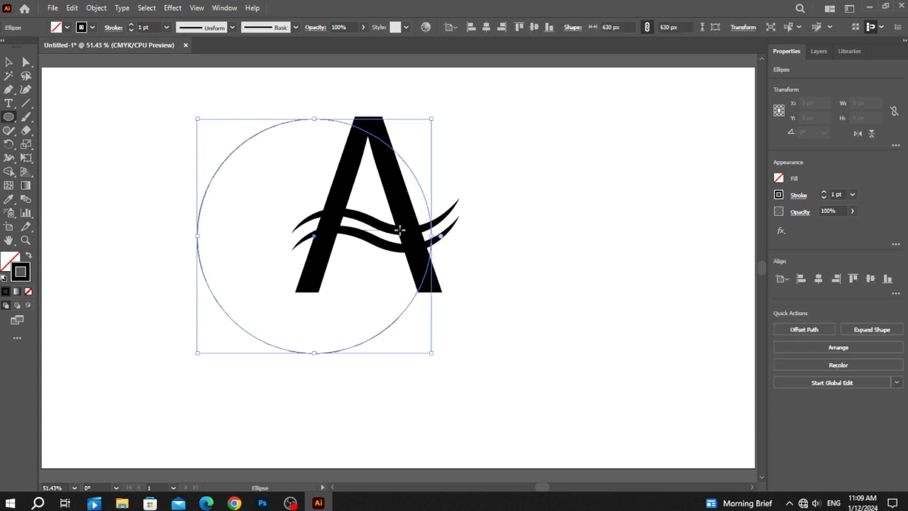
click(8, 63)
Set the circle's stroke weight to 19 pt and deselect it
click(145, 27)
text(10)
key(Return)
text(19)
key(Return)
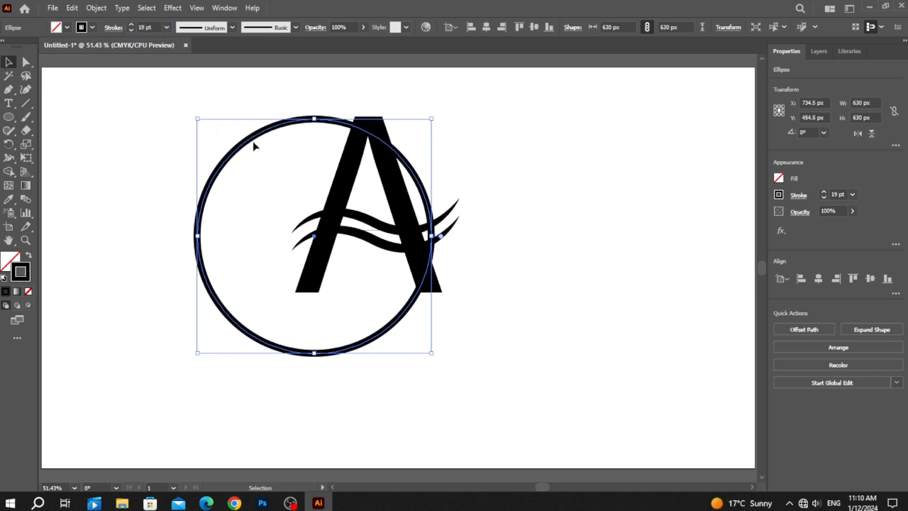
click(274, 213)
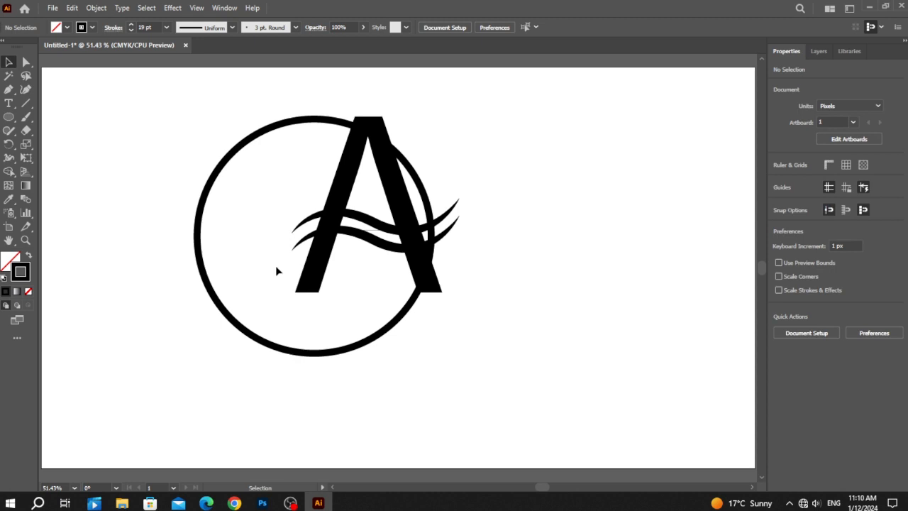
Move the circle around the letter A and scale it down proportionally to 531 px in diameter
drag(243, 327, 280, 297)
drag(244, 330, 294, 293)
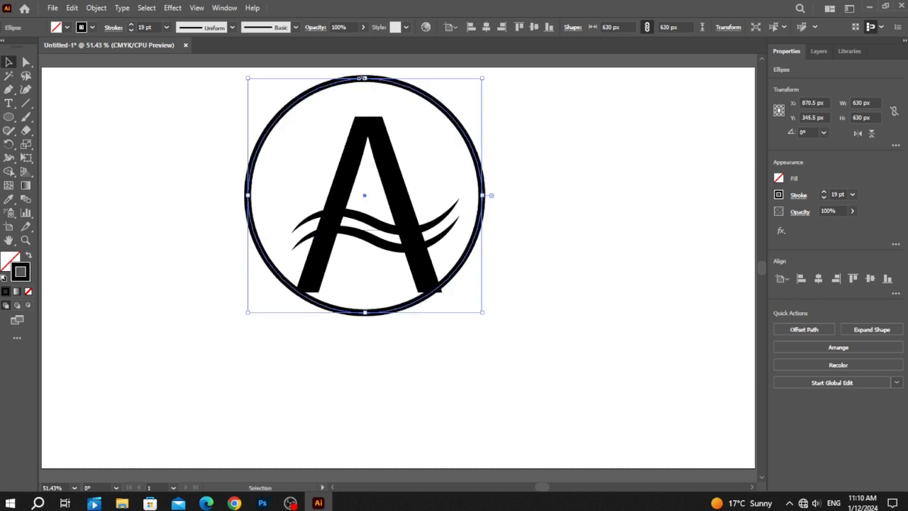
drag(364, 78, 365, 117)
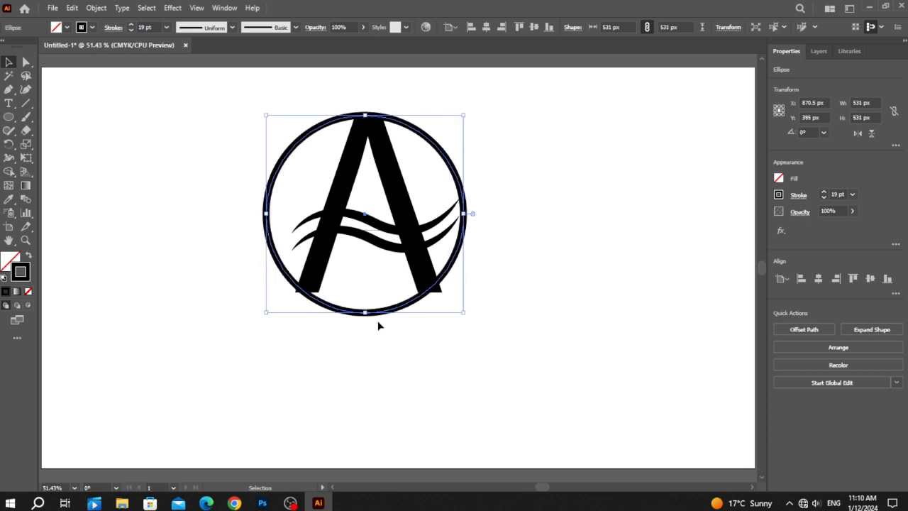
Nudge the circle right to about X 877.5 px and up so it is centred around the letter A
key(Right)
key(Right)
key(Right)
key(Right)
key(Right)
key(Right)
key(Right)
key(Up)
key(Up)
key(Up)
key(Up)
key(Up)
key(Up)
key(Up)
key(Up)
key(Up)
key(Up)
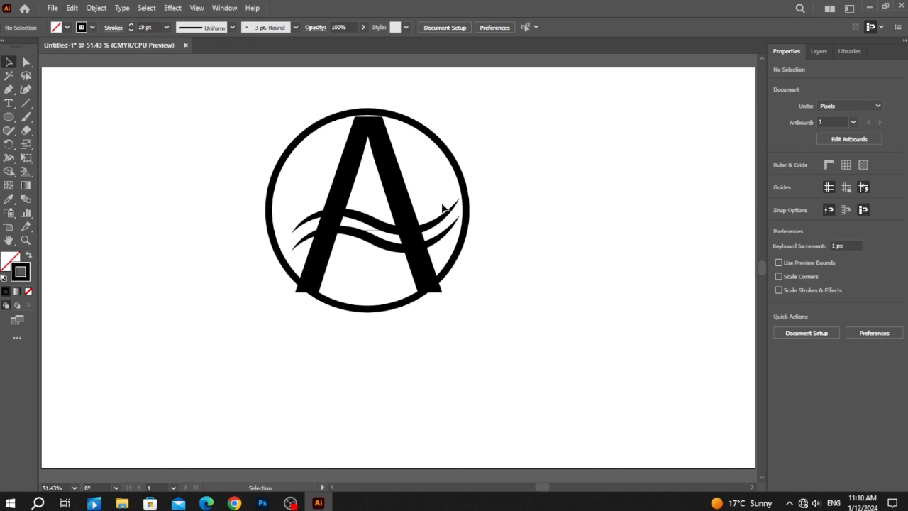
Select both waves and scale them proportionally to about 810 px wide so they extend past both sides of the circle
click(451, 234)
drag(462, 224, 527, 215)
drag(290, 226, 226, 238)
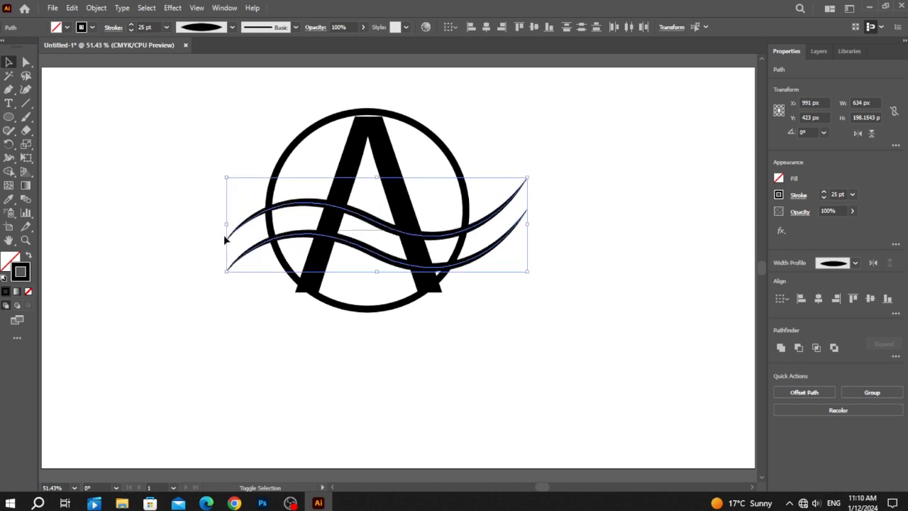
Move both waves up and left to X 900 px, Y 390 px and rotate them counterclockwise by about 9.75°
key(Up)
key(Up)
key(Up)
key(Up)
key(Up)
key(Up)
key(Up)
key(Up)
key(Up)
key(Up)
key(Up)
key(Up)
key(Up)
key(Up)
key(Up)
key(Up)
key(Up)
key(Up)
key(Up)
key(Up)
key(Up)
key(Up)
key(Up)
key(Up)
key(Up)
key(Up)
key(Up)
key(Up)
key(Up)
key(Up)
key(Left)
key(Left)
key(Left)
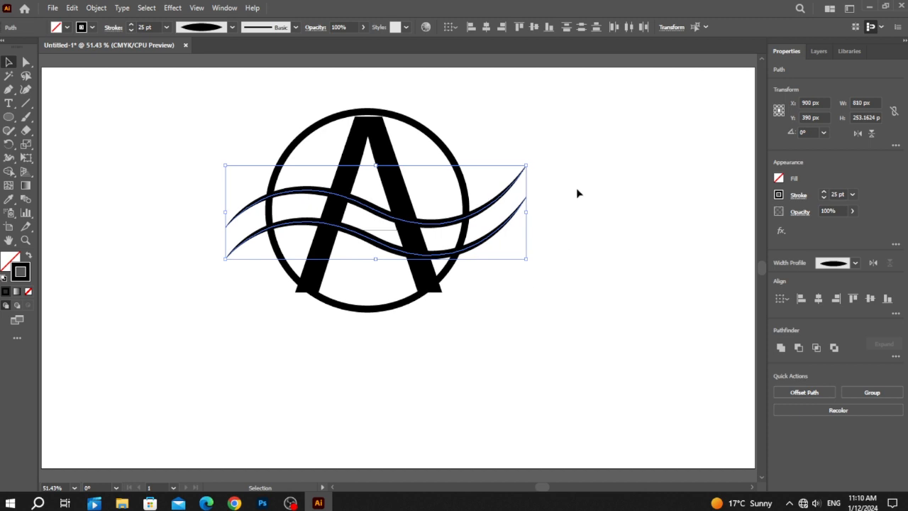
drag(532, 213, 529, 188)
click(549, 257)
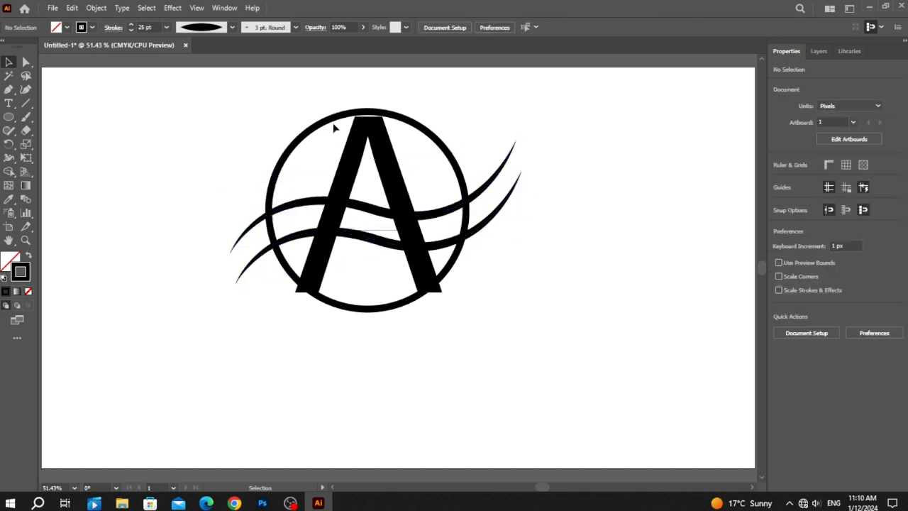
Lower the circle to Y 392 px and expand its fill and stroke into an outlined shape
click(334, 122)
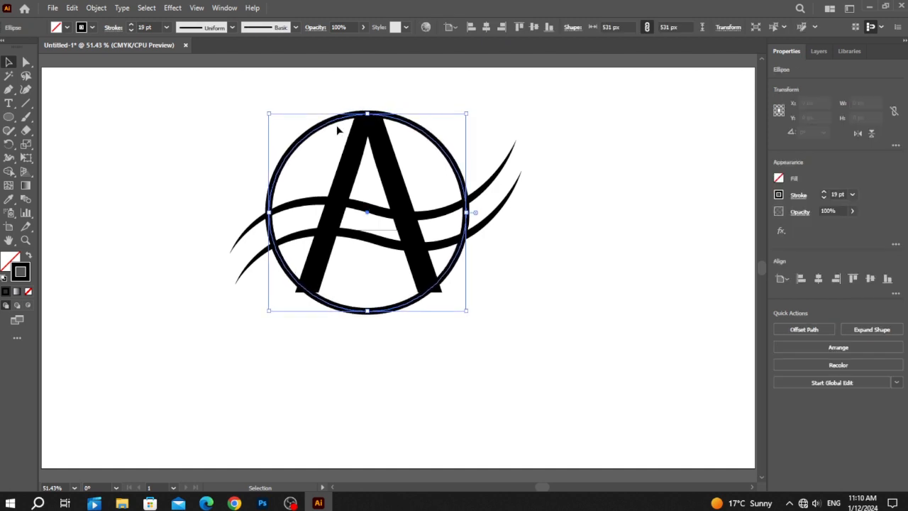
click(333, 339)
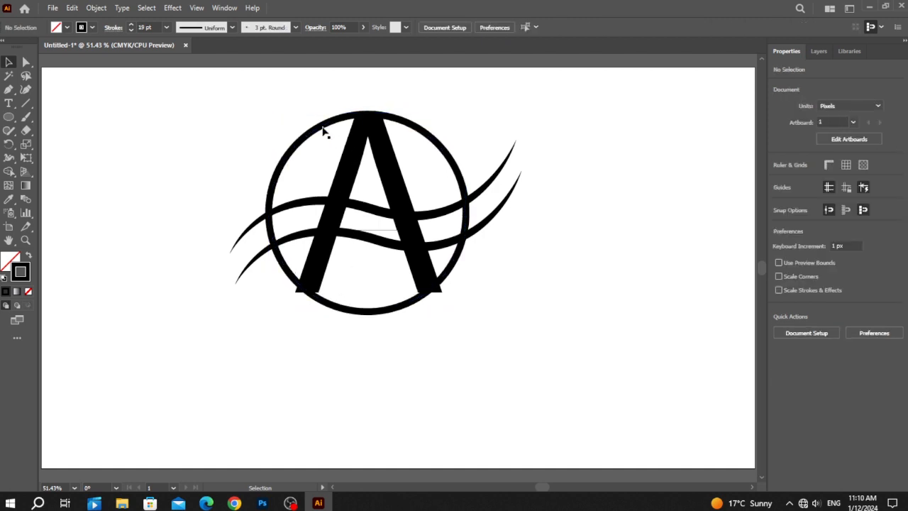
click(323, 130)
click(96, 8)
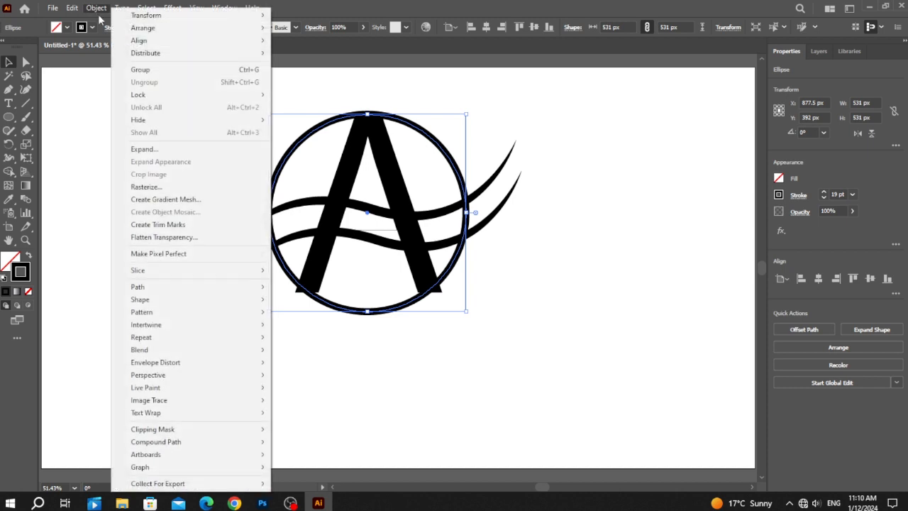
click(153, 150)
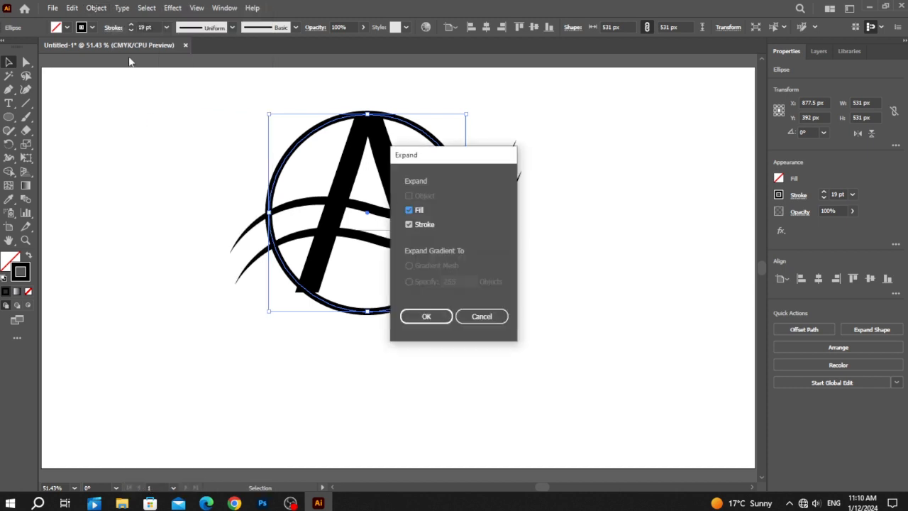
click(427, 316)
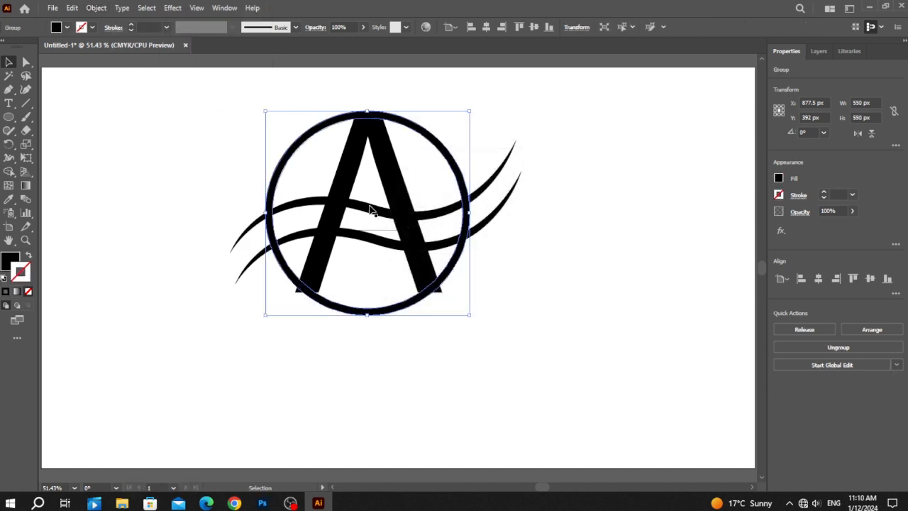
Expand the appearance of both tapered waves into outlined shapes
click(369, 213)
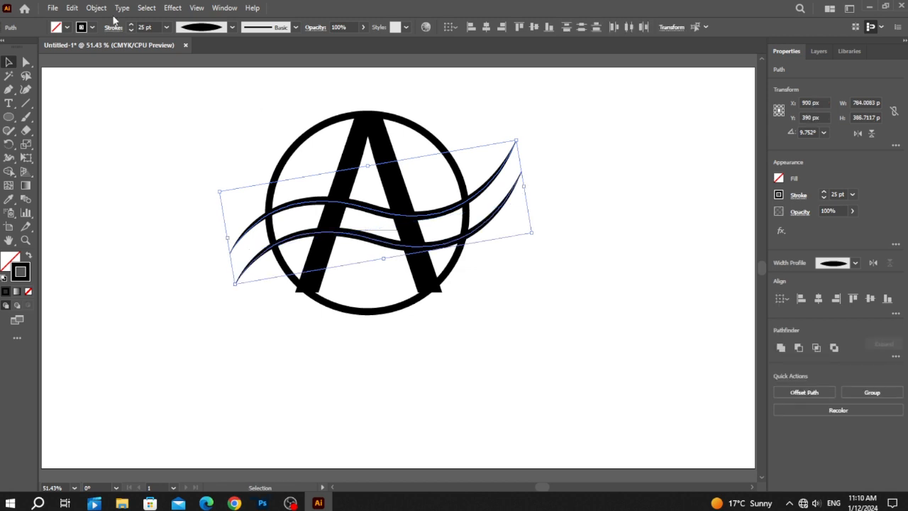
click(95, 8)
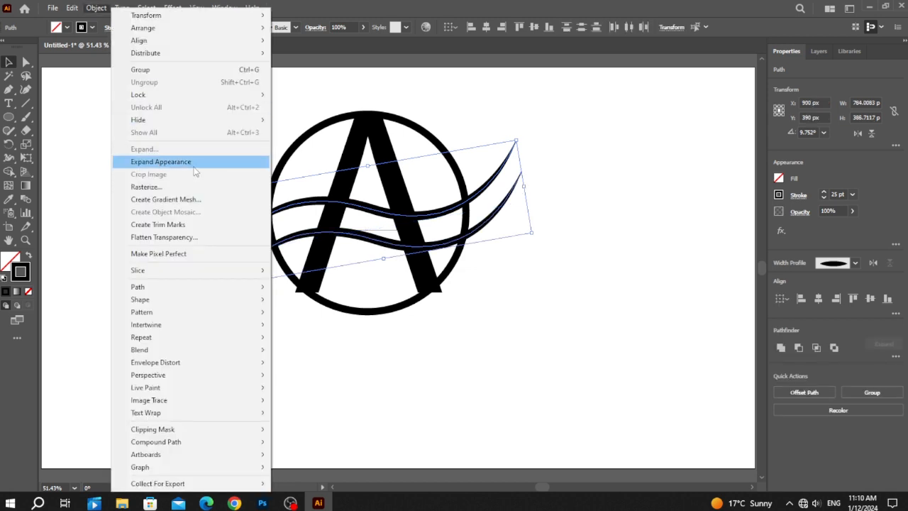
click(188, 162)
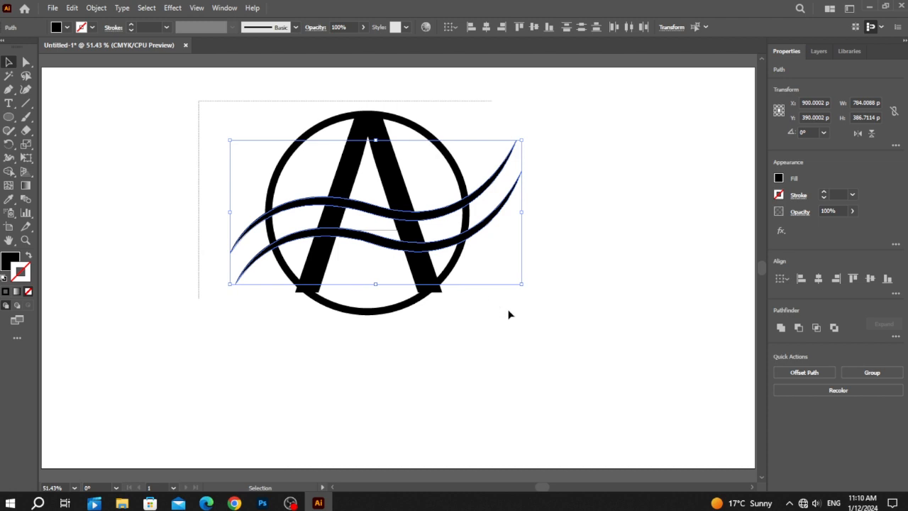
Divide the letter A, circle and waves into separate pieces with the Pathfinder Divide operation
key(ctrl+a)
click(896, 337)
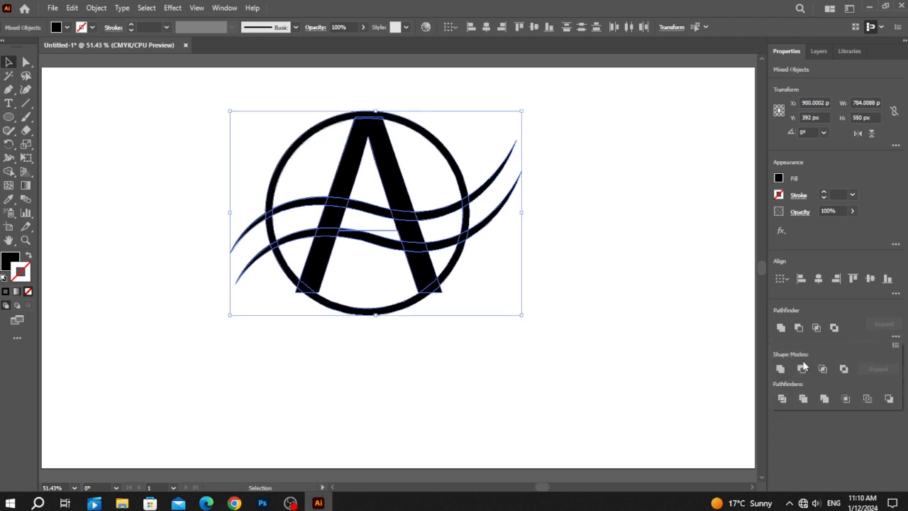
click(781, 398)
click(326, 351)
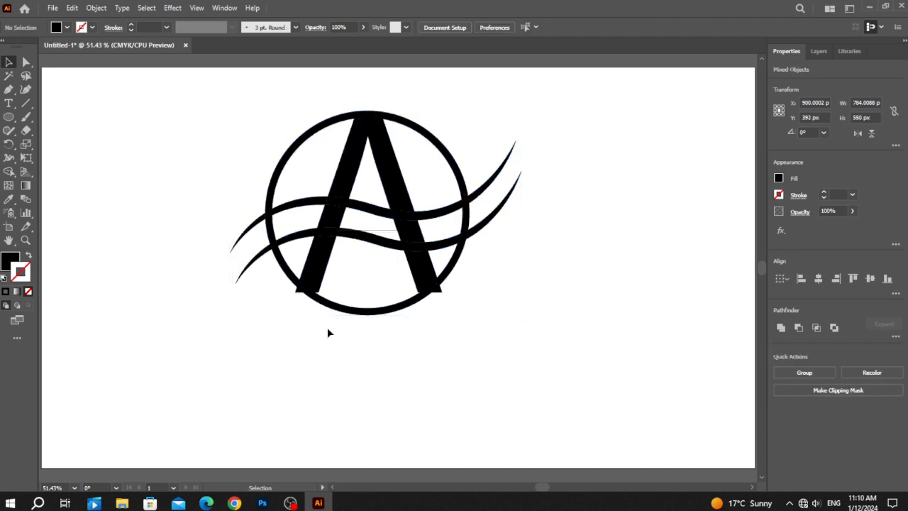
Ungroup the divided logo so that its pieces can be selected individually
click(330, 207)
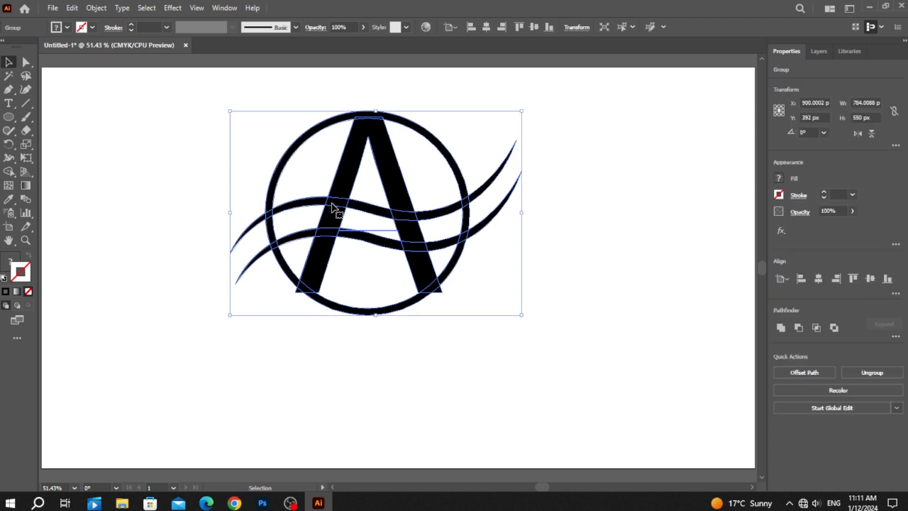
click(338, 359)
click(339, 201)
right_click(337, 197)
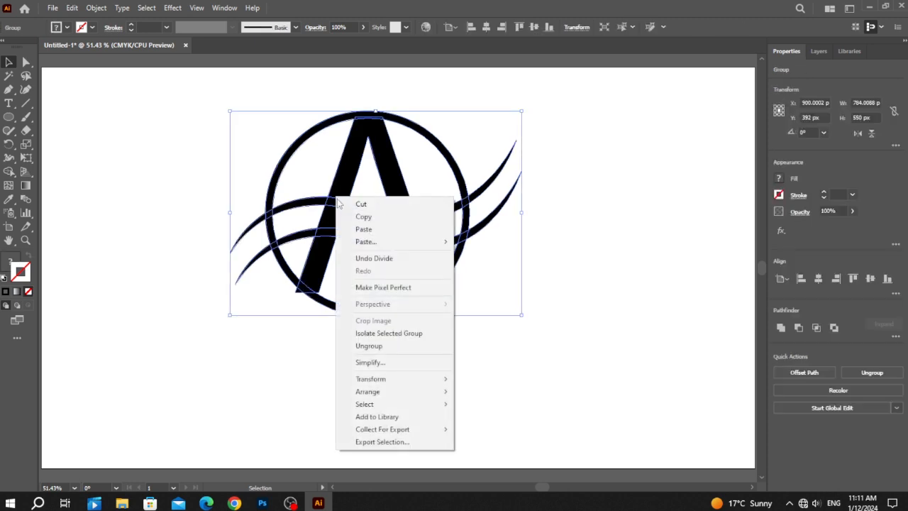
click(370, 345)
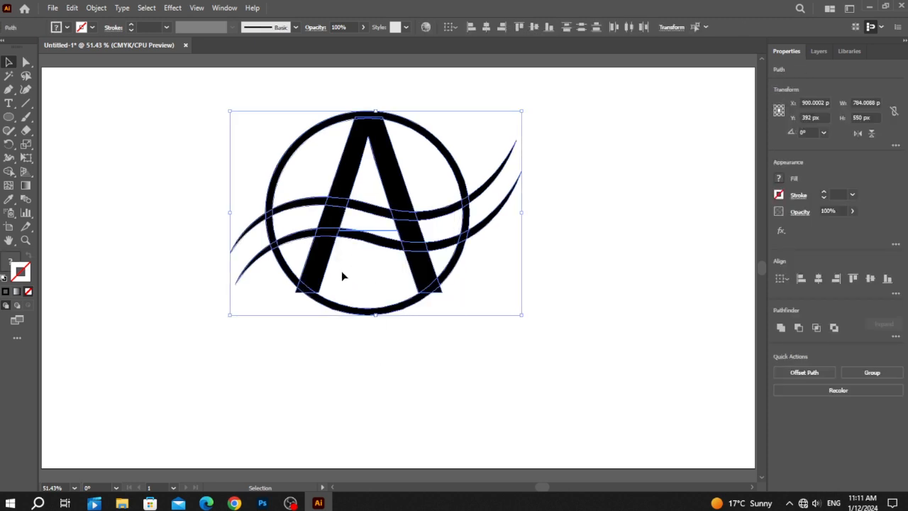
click(333, 361)
Delete the pieces of the letter A's legs and of the circle that lie between the two waves
click(331, 224)
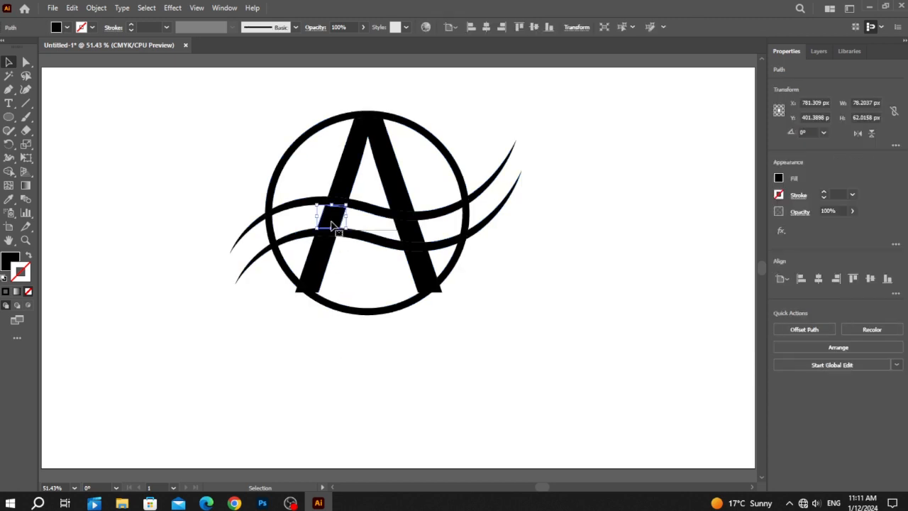
key(Delete)
click(269, 231)
key(Delete)
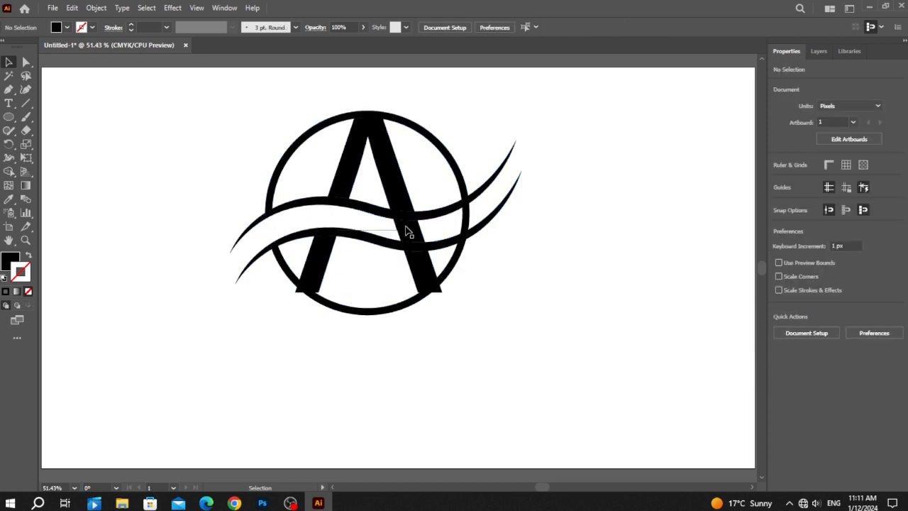
click(409, 233)
key(Delete)
click(391, 234)
key(Delete)
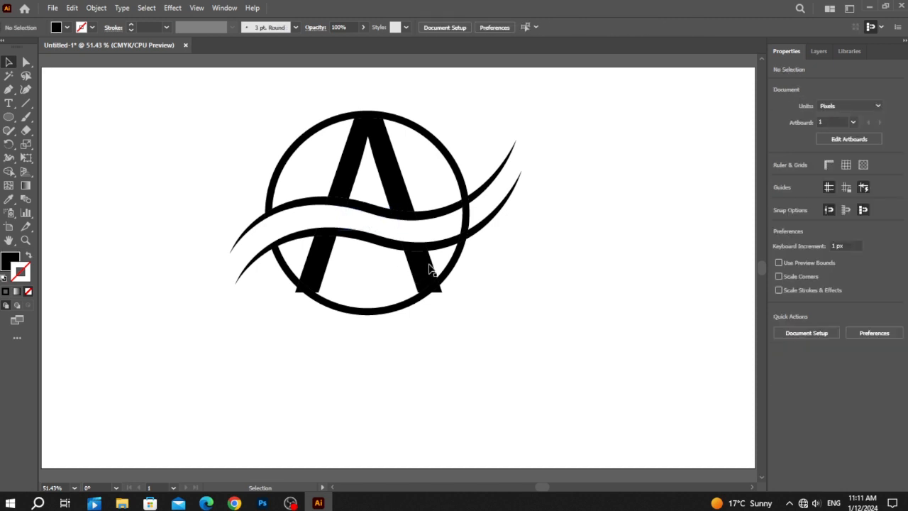
click(464, 226)
key(Delete)
Trim the tip of the letter A's right foot that sticks out past the circle
drag(204, 112, 185, 154)
click(428, 291)
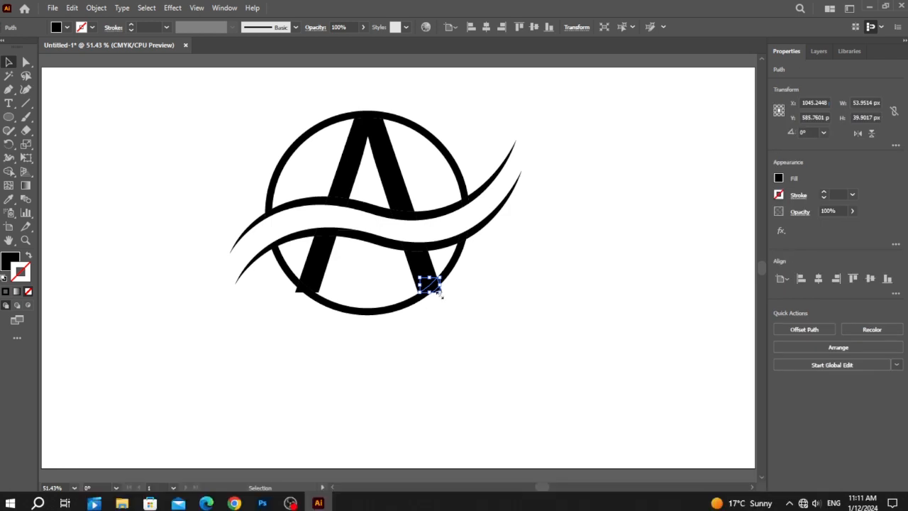
click(468, 311)
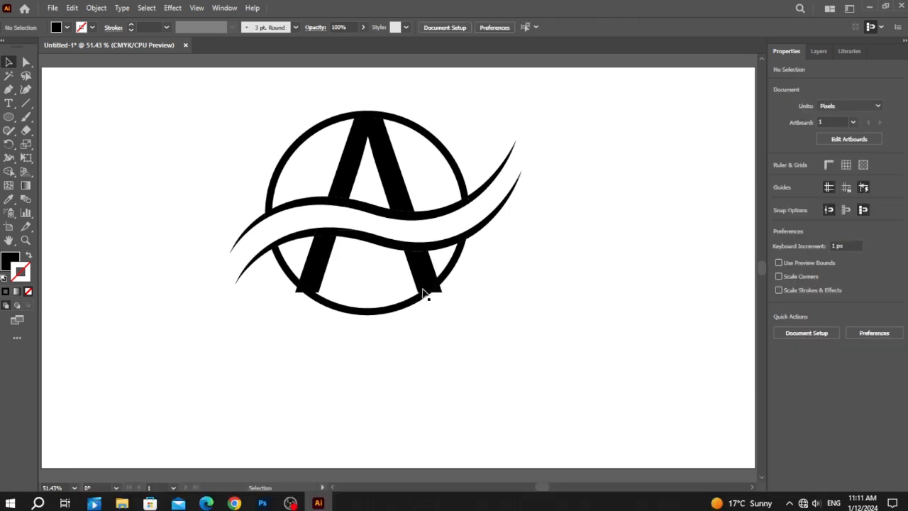
click(435, 291)
click(458, 312)
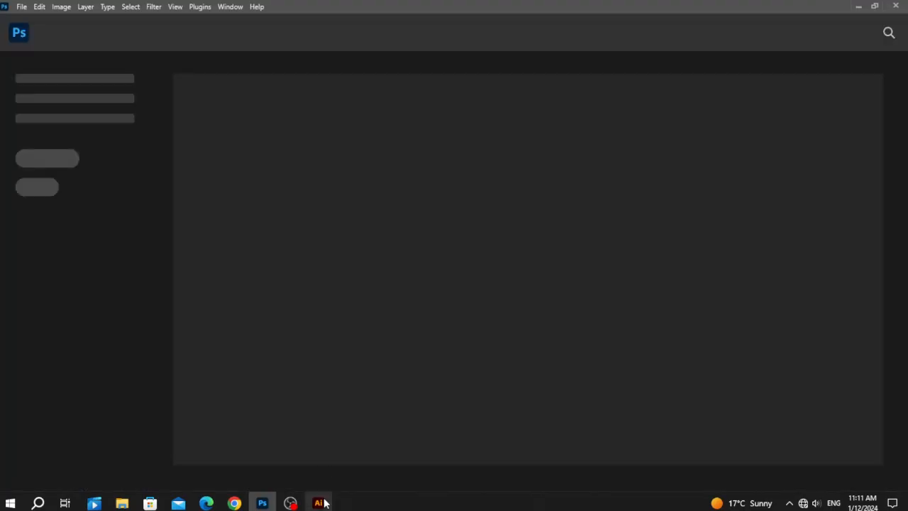
Switch back to Illustrator and trim the tip of the letter A's left foot that sticks out past the circle
click(323, 503)
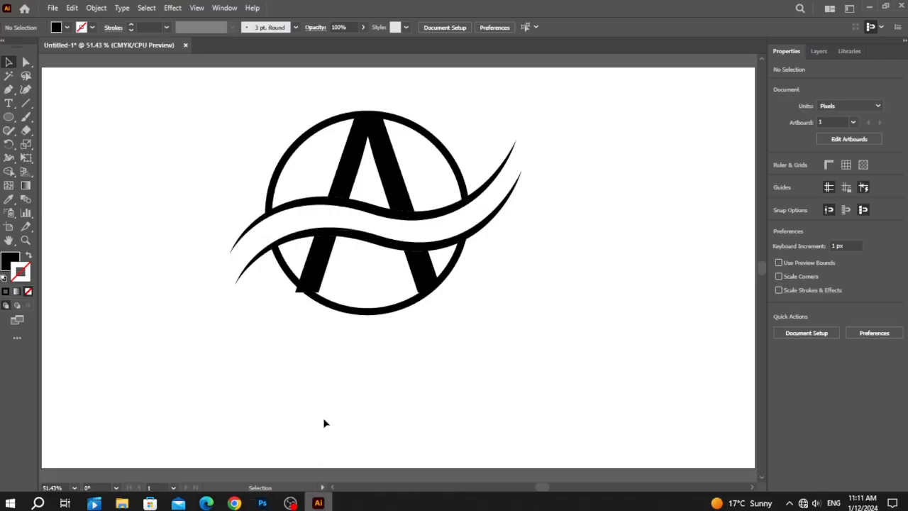
click(298, 292)
drag(296, 296, 295, 299)
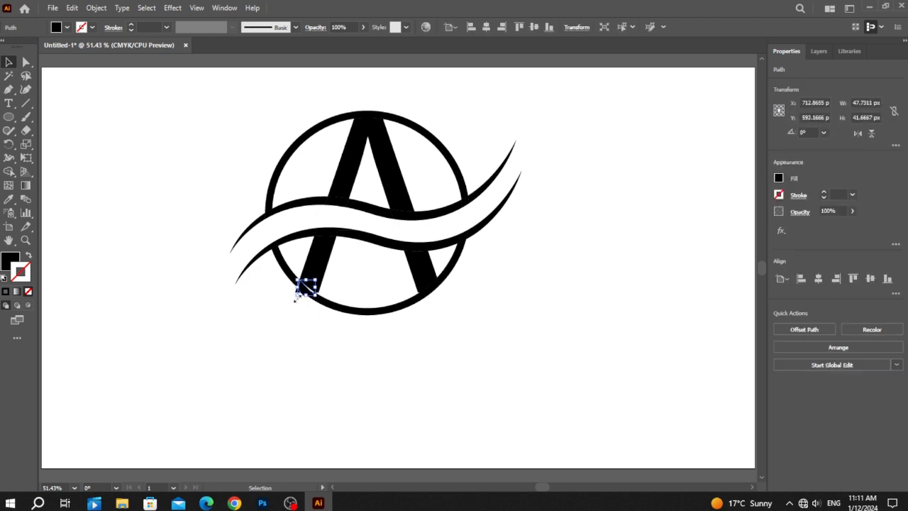
key(ctrl+z)
click(294, 304)
click(298, 296)
click(301, 346)
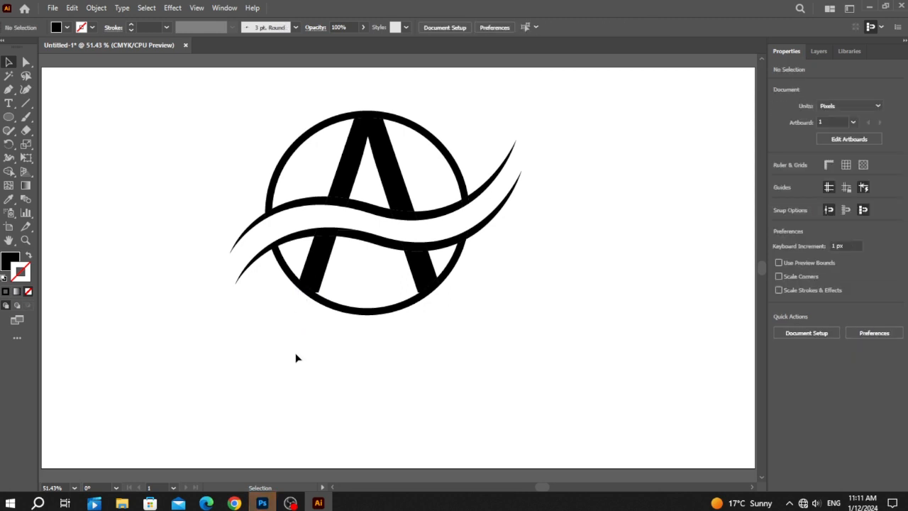
Select all the logo pieces and group them
key(a)
key(v)
drag(177, 94, 573, 370)
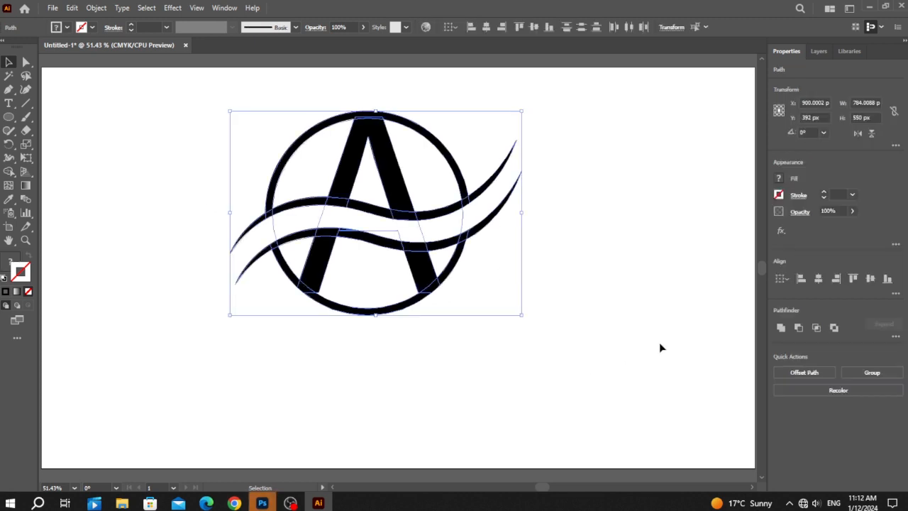
click(851, 373)
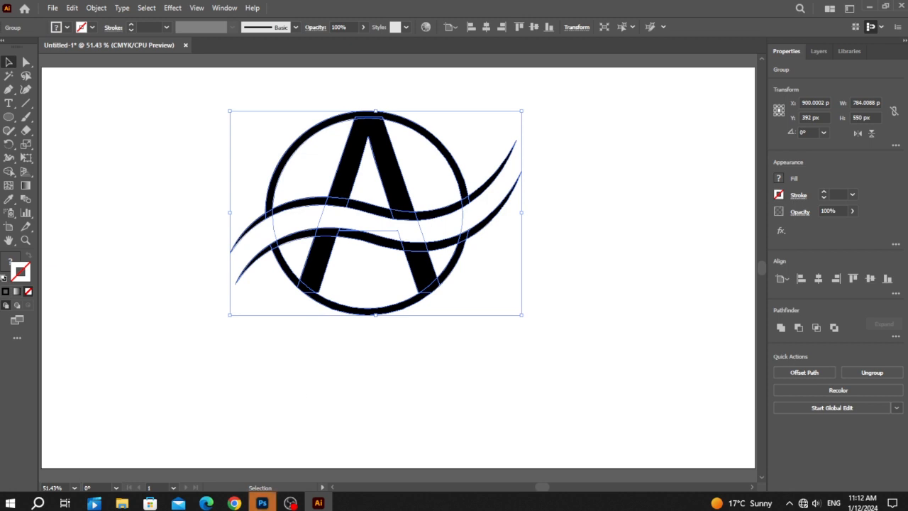
Switch to Photoshop, open the "Your Text here" smart object of Stone_text_effect_01.psd and hide its "Your text" layer
click(261, 503)
click(470, 286)
key(ctrl+0)
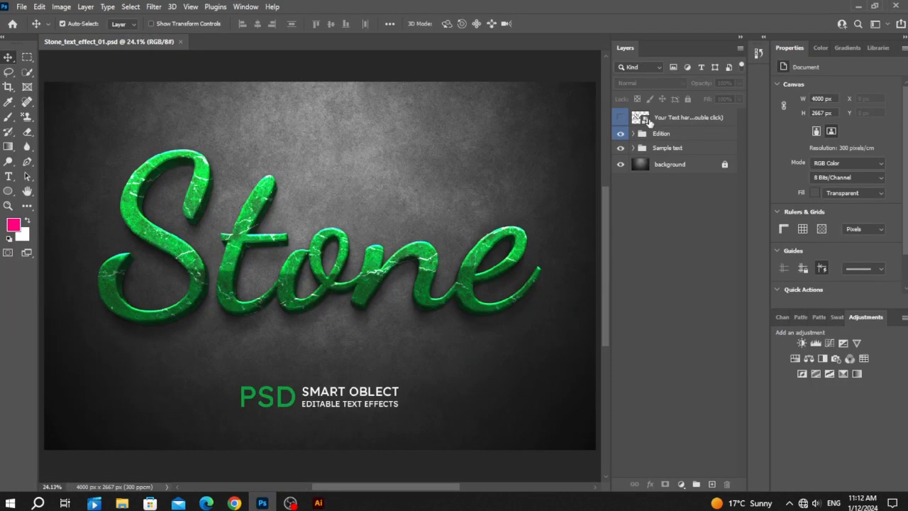
double_click(647, 120)
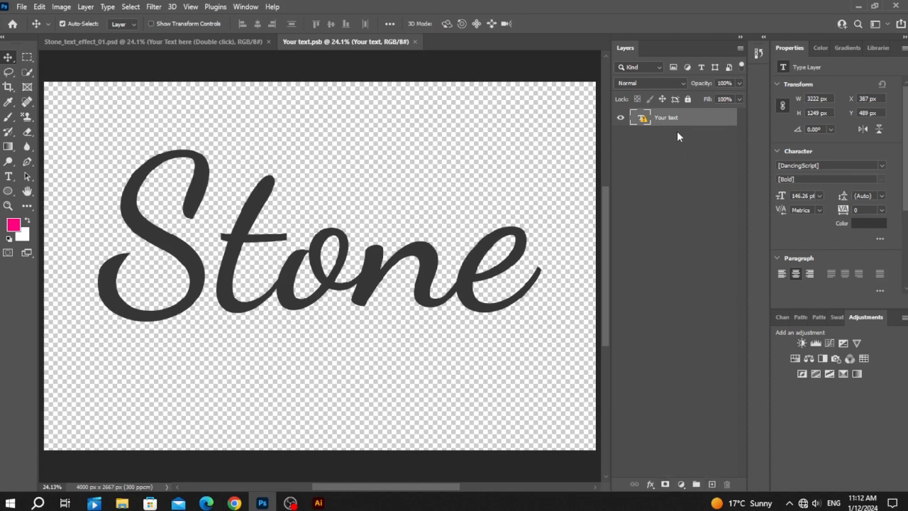
click(617, 117)
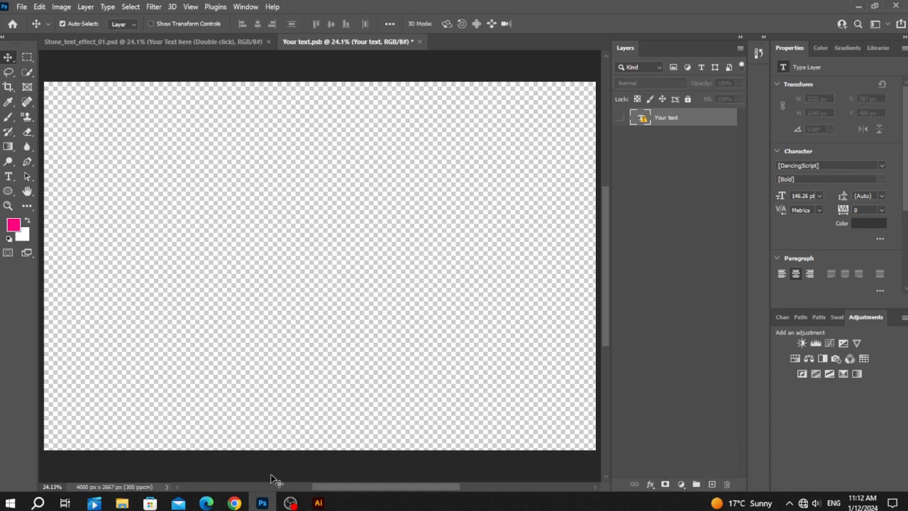
Copy the grouped logo from Illustrator and paste it into Your text.psb in Photoshop as a Smart Object
click(318, 503)
drag(405, 203, 299, 277)
click(418, 353)
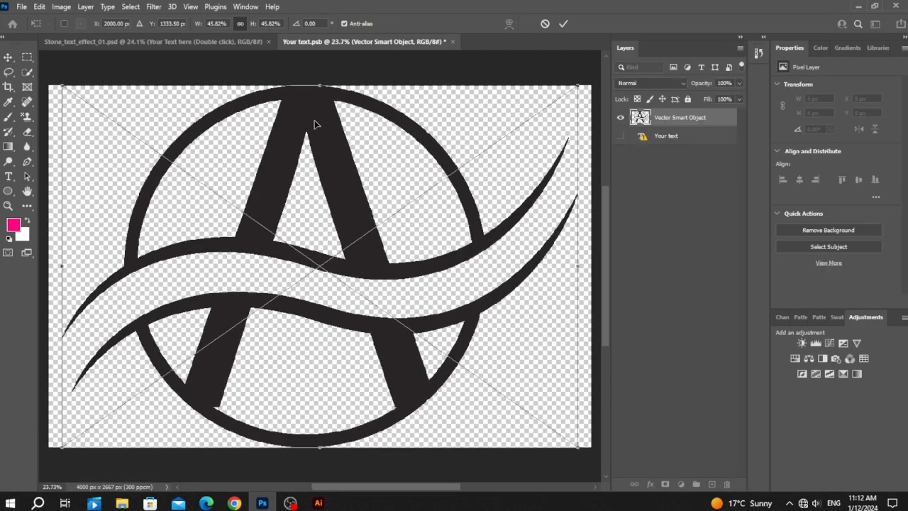
Scale the pasted logo down to about 2398 px wide, move it up and commit the transform
drag(320, 87, 315, 223)
drag(326, 292, 343, 163)
key(Return)
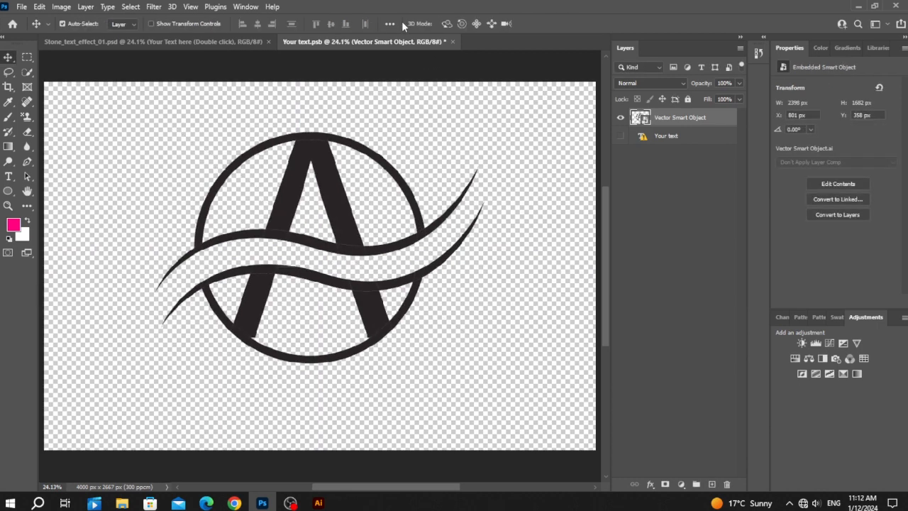
Set the alignment reference to Canvas and center the logo vertically
click(389, 24)
click(423, 128)
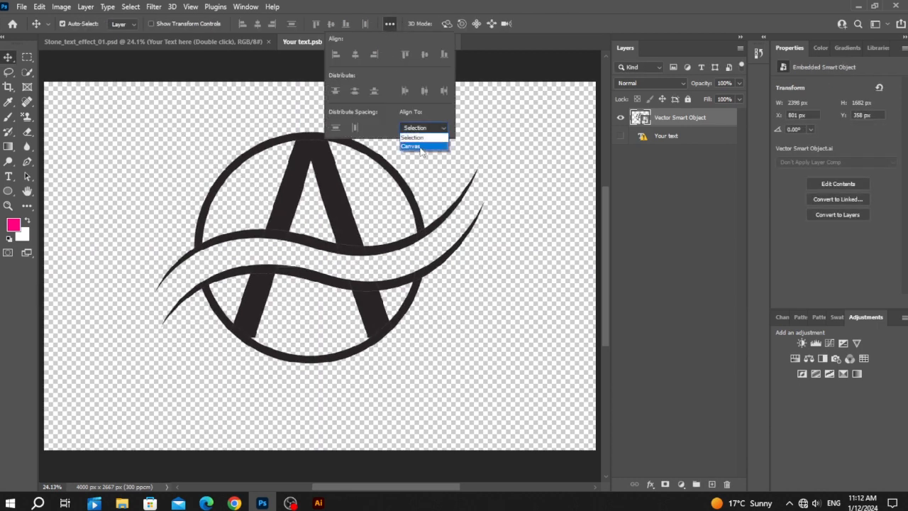
click(423, 146)
click(332, 24)
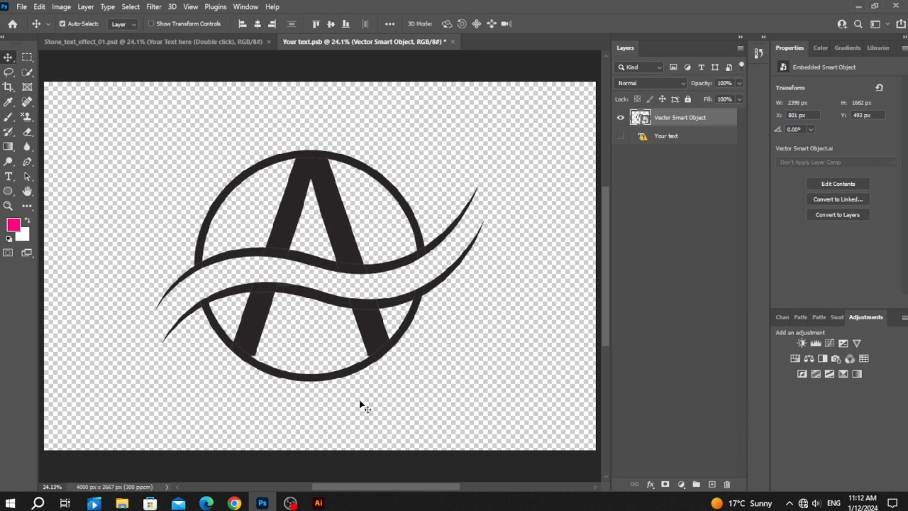
Save the smart object, return to Stone_text_effect_01.psd and hide the Sample text group
key(ctrl+s)
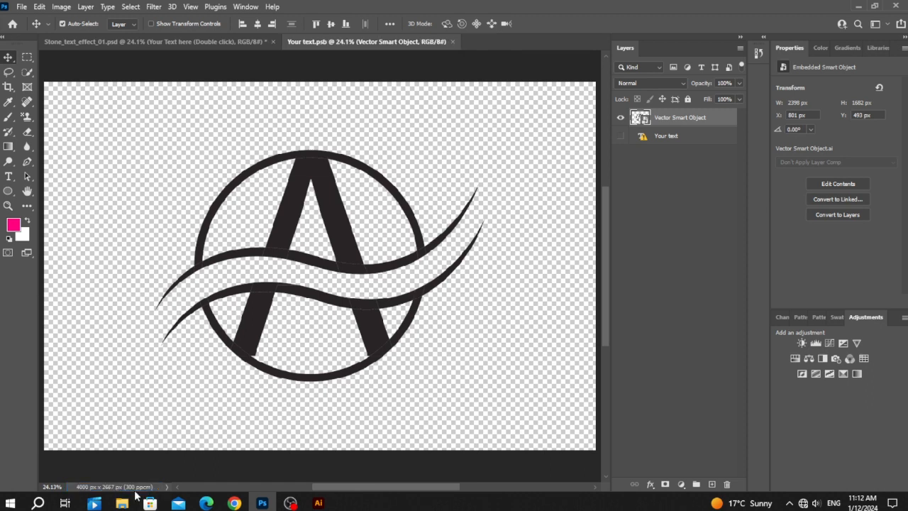
click(141, 41)
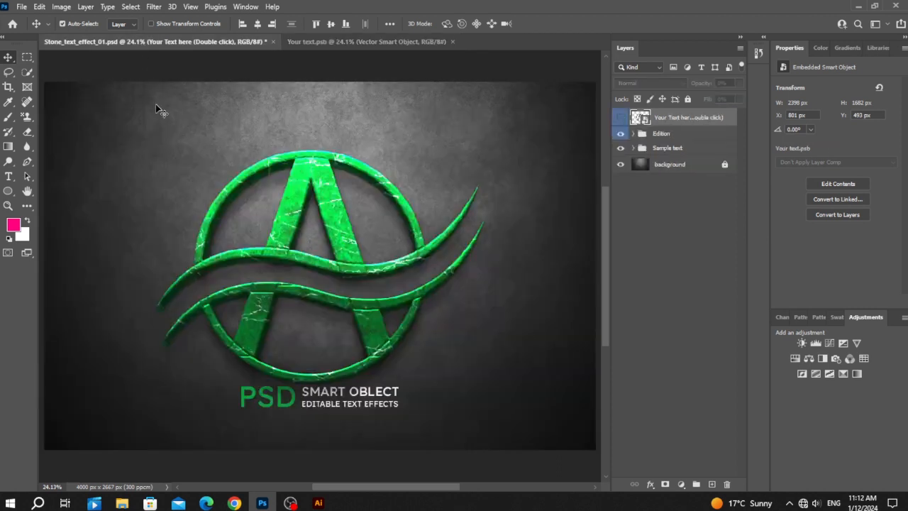
click(621, 148)
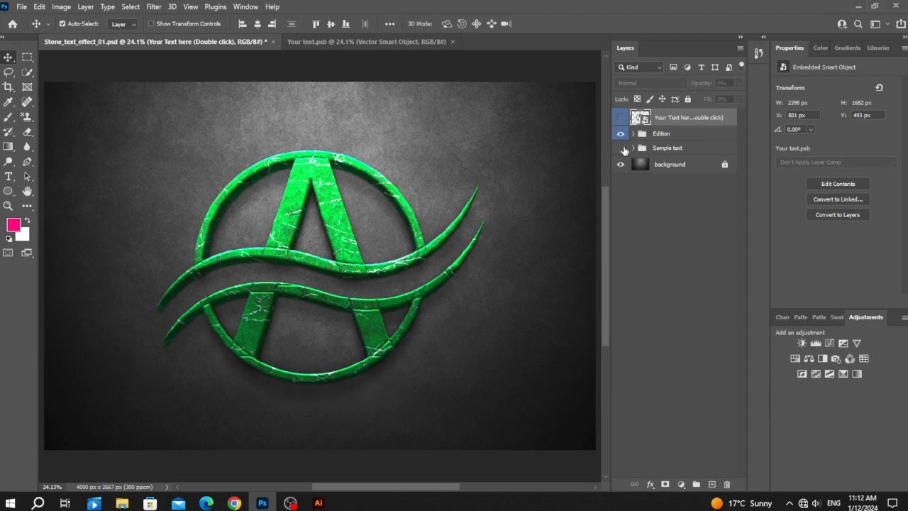